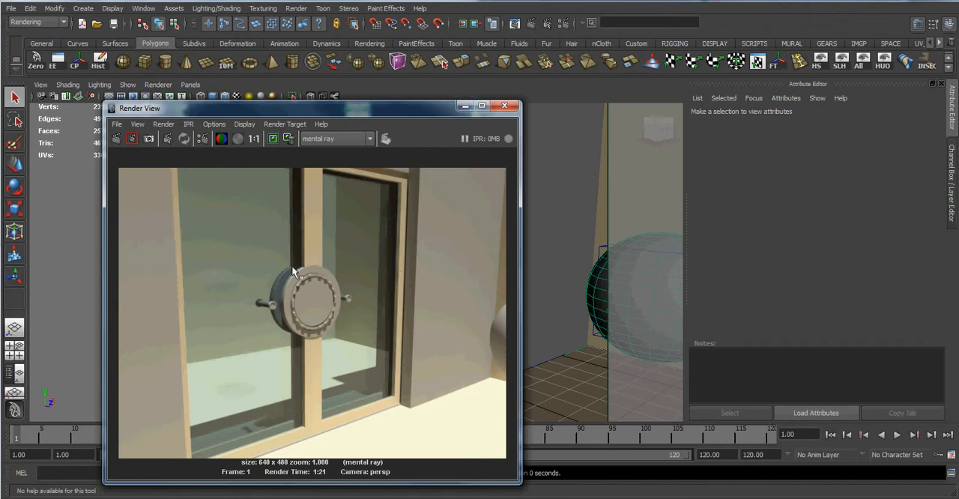
Preview the door animation up to frame 100 and look at the rendered door image again.
{"action": "left_click", "coordinate": [471, 106]}
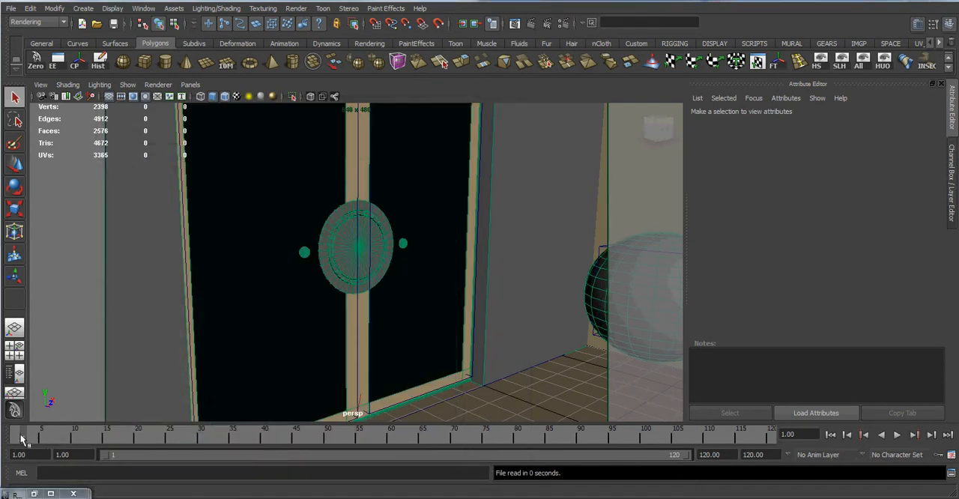
{"action": "mouse_move", "coordinate": [23, 438]}
{"action": "left_mouse_down"}
{"action": "mouse_move", "coordinate": [159, 442]}
{"action": "mouse_move", "coordinate": [367, 427]}
{"action": "mouse_move", "coordinate": [645, 437]}
{"action": "left_mouse_up"}
{"action": "left_click", "coordinate": [274, 270]}
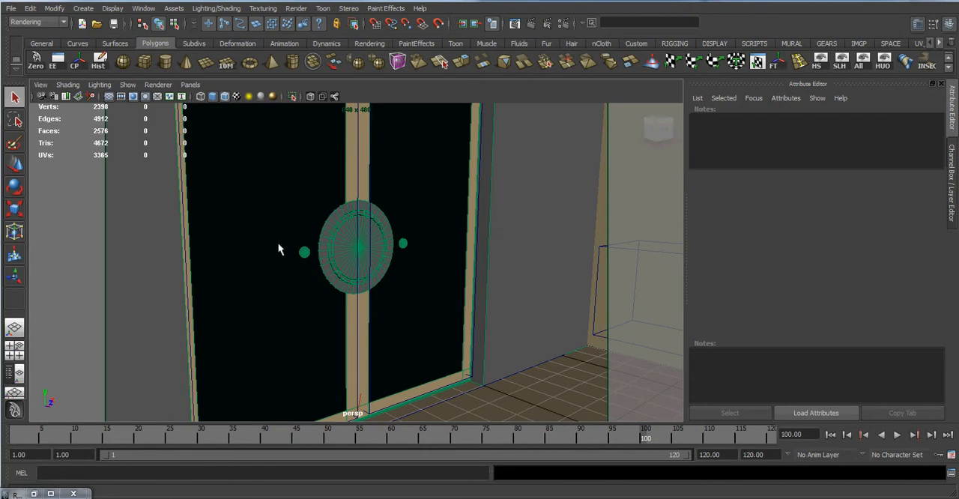
{"action": "left_click", "coordinate": [243, 298]}
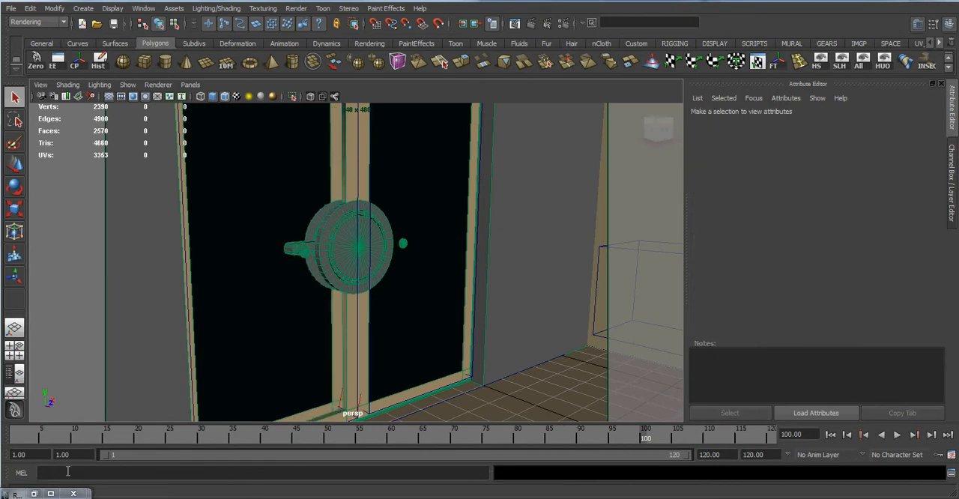
{"action": "left_click", "coordinate": [34, 493]}
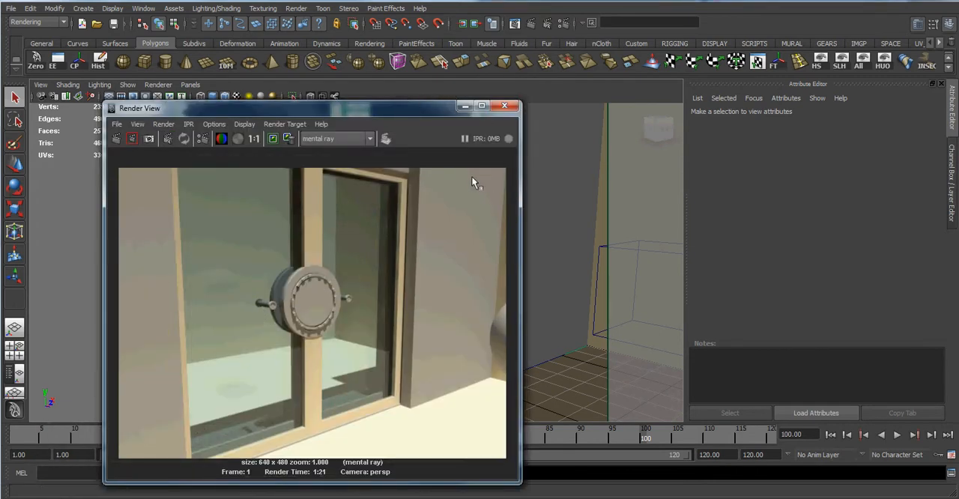
{"action": "left_click", "coordinate": [465, 106]}
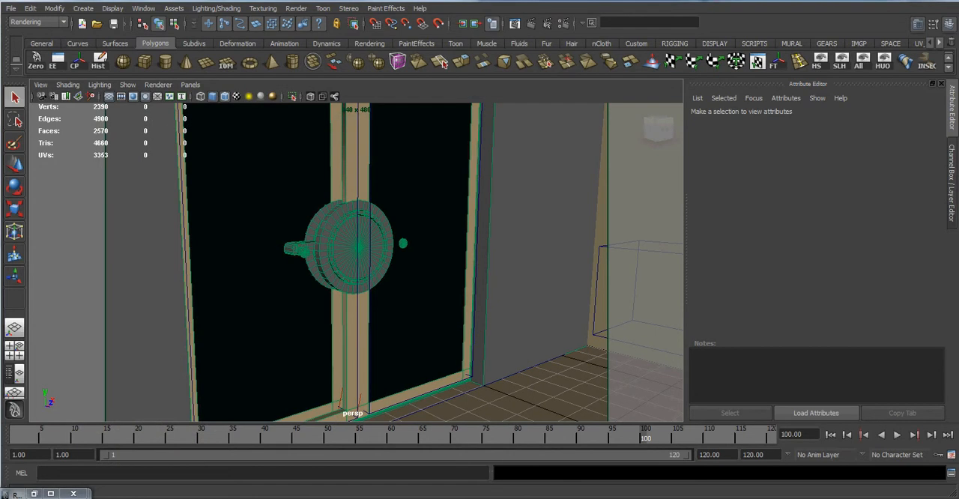
Open the containment door rig scene, discarding the changes to the test animation scene.
{"action": "left_click", "coordinate": [942, 0]}
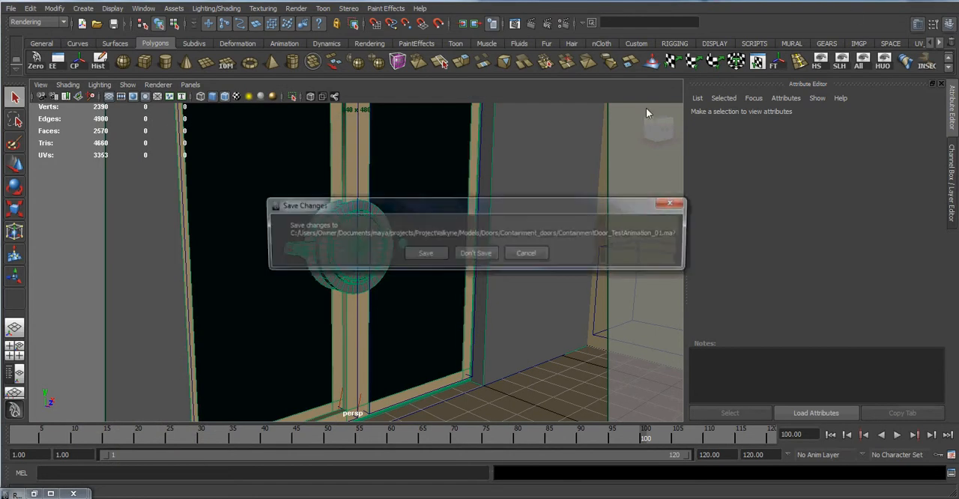
{"action": "left_click", "coordinate": [477, 252]}
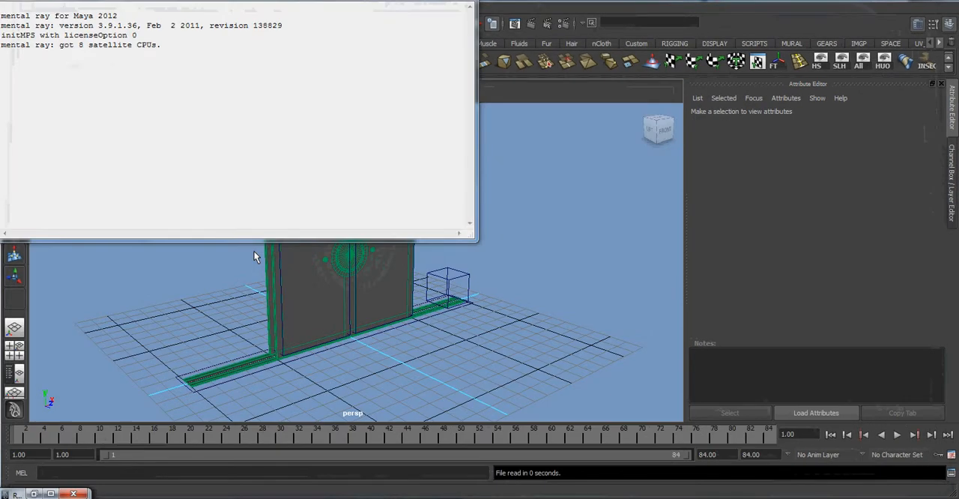
{"action": "left_click", "coordinate": [253, 250]}
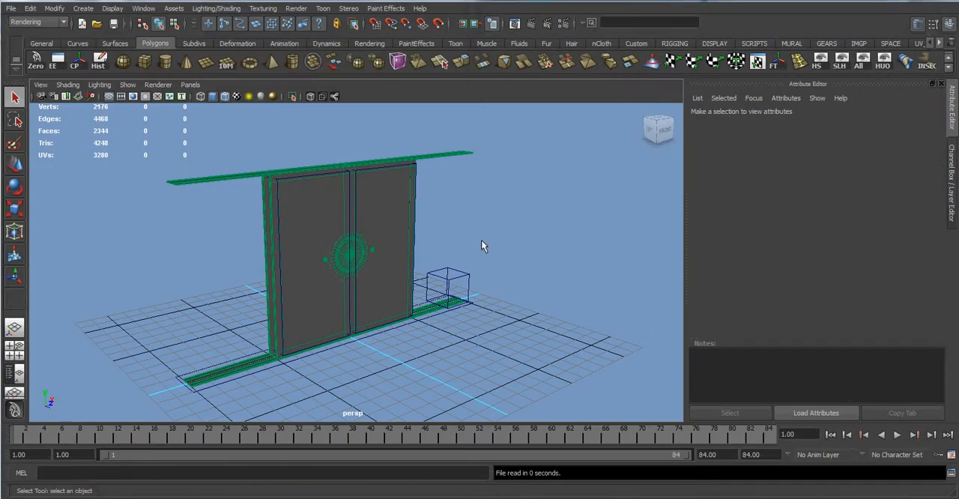
Select the cube-shaped door driver control and test its Open Doors attribute by raising it to 5 and returning it to 0.
{"action": "scroll", "coordinate": [484, 239], "scroll_direction": "up", "scroll_amount": 3}
{"action": "mouse_move", "coordinate": [496, 233]}
{"action": "left_mouse_down", "text": "alt"}
{"action": "mouse_move", "coordinate": [473, 224]}
{"action": "mouse_move", "coordinate": [457, 266]}
{"action": "mouse_move", "coordinate": [517, 292]}
{"action": "mouse_move", "coordinate": [508, 213]}
{"action": "mouse_move", "coordinate": [467, 205]}
{"action": "mouse_move", "coordinate": [481, 237]}
{"action": "left_mouse_up", "text": "alt"}
{"action": "left_click", "coordinate": [518, 291]}
{"action": "scroll", "coordinate": [480, 236], "scroll_direction": "up", "scroll_amount": 2}
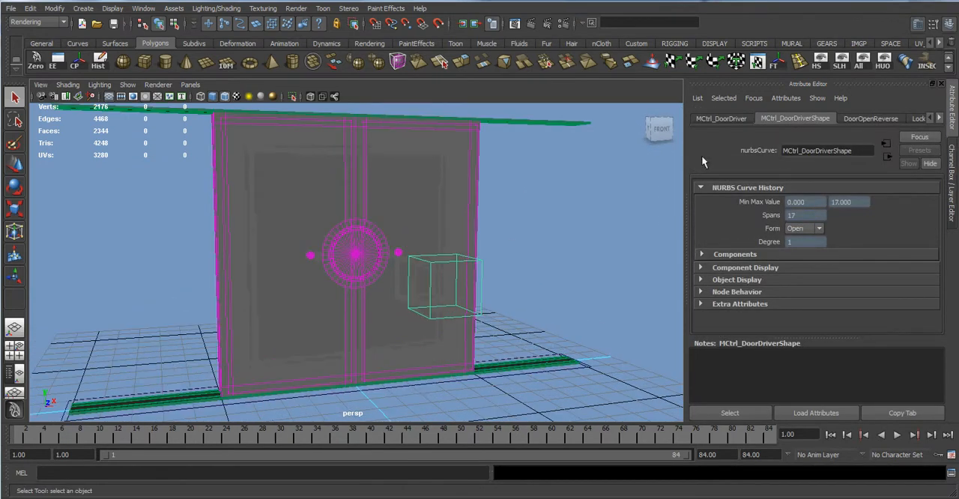
{"action": "key", "text": "ctrl+a"}
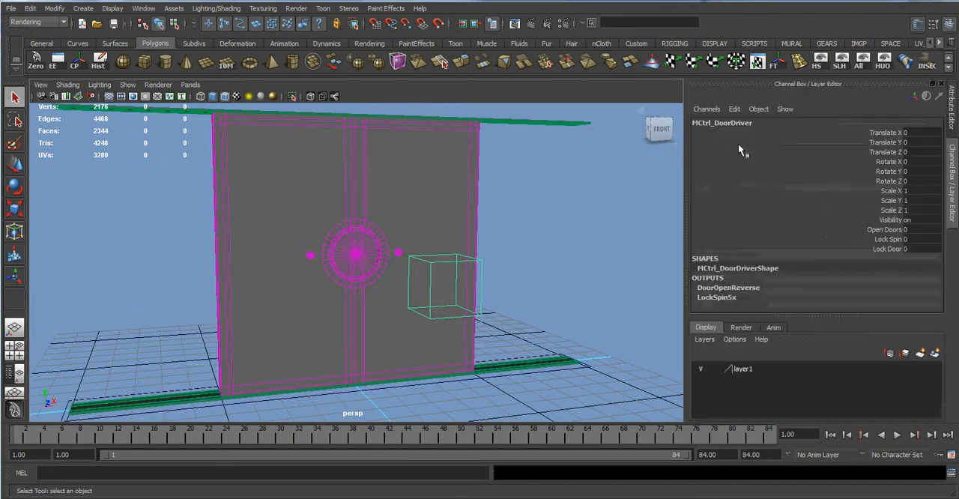
{"action": "left_click", "coordinate": [885, 228]}
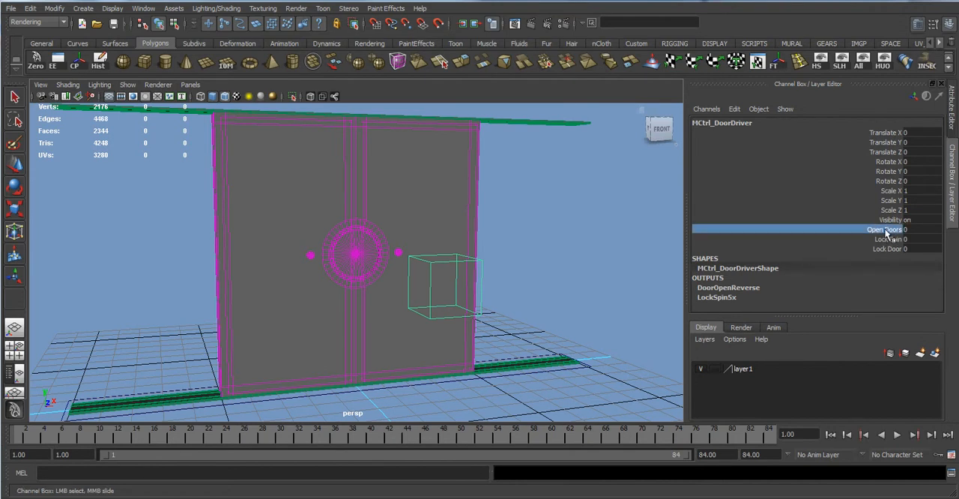
{"action": "middle_click_drag", "start_coordinate": [546, 265], "coordinate": [592, 264]}
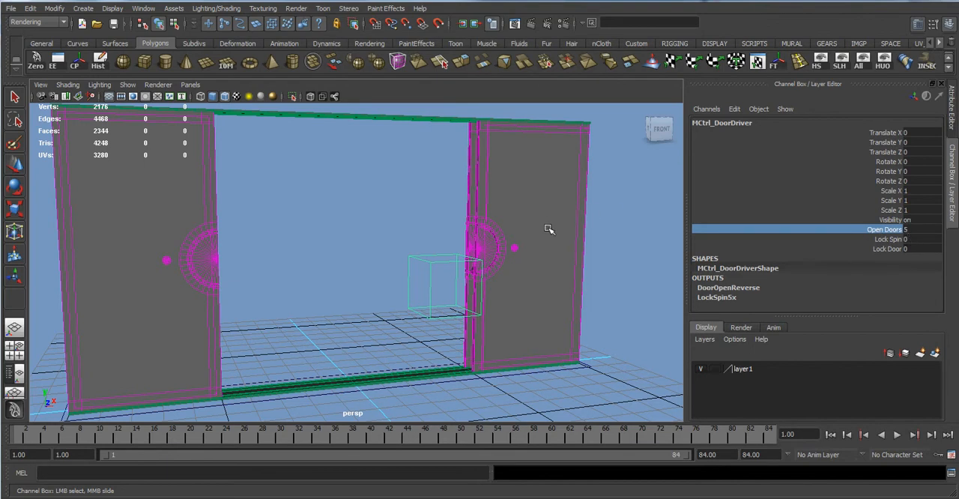
{"action": "middle_click_drag", "start_coordinate": [571, 225], "coordinate": [522, 241]}
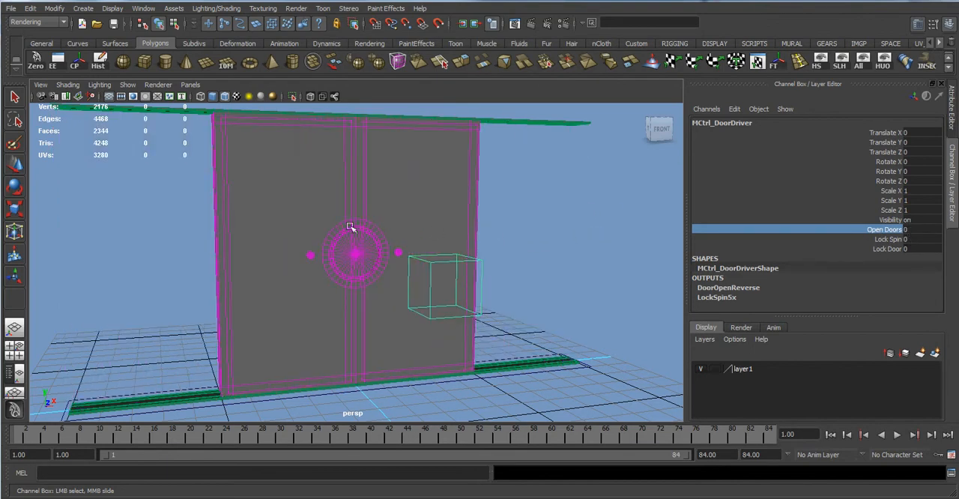
Test the door driver's Lock Spin attribute, and pick its Lock Door attribute.
{"action": "left_click", "coordinate": [795, 242]}
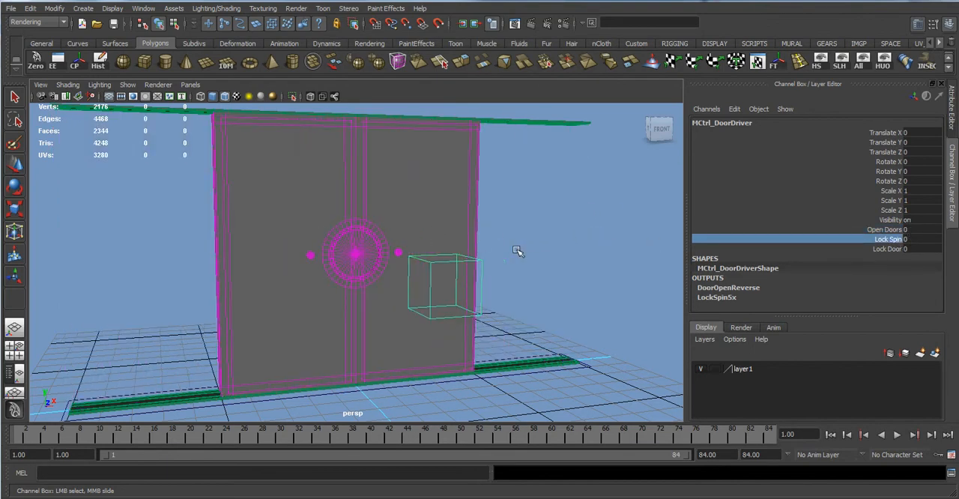
{"action": "middle_click_drag", "start_coordinate": [517, 251], "coordinate": [641, 246]}
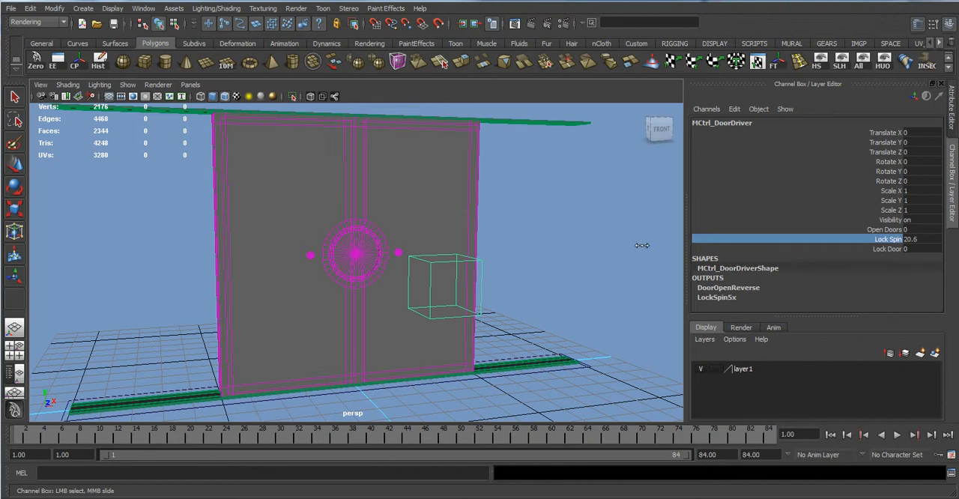
{"action": "left_click", "coordinate": [890, 249]}
{"action": "left_click_drag", "start_coordinate": [412, 240], "coordinate": [380, 255], "text": "alt"}
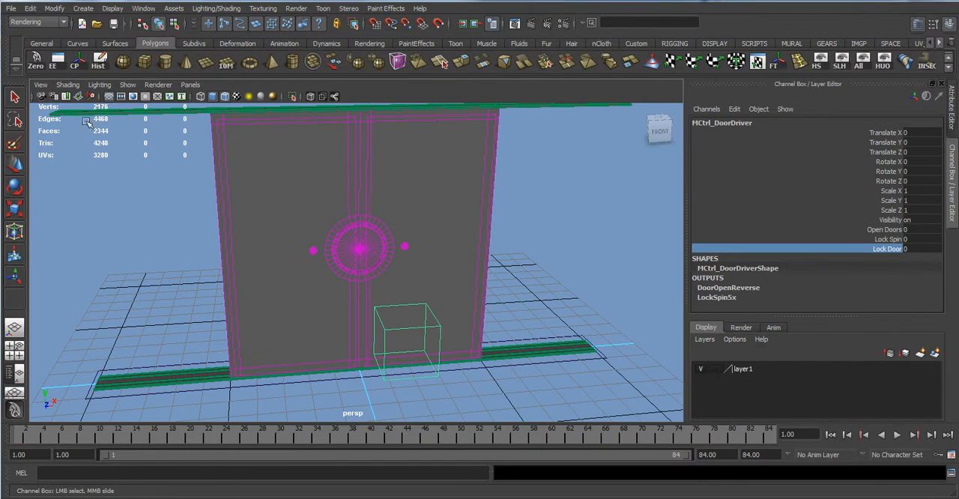
Delete the front and back glass panes of the left-hand doors to expose the lock parts behind them.
{"action": "left_click", "coordinate": [258, 187]}
{"action": "key", "text": "Delete"}
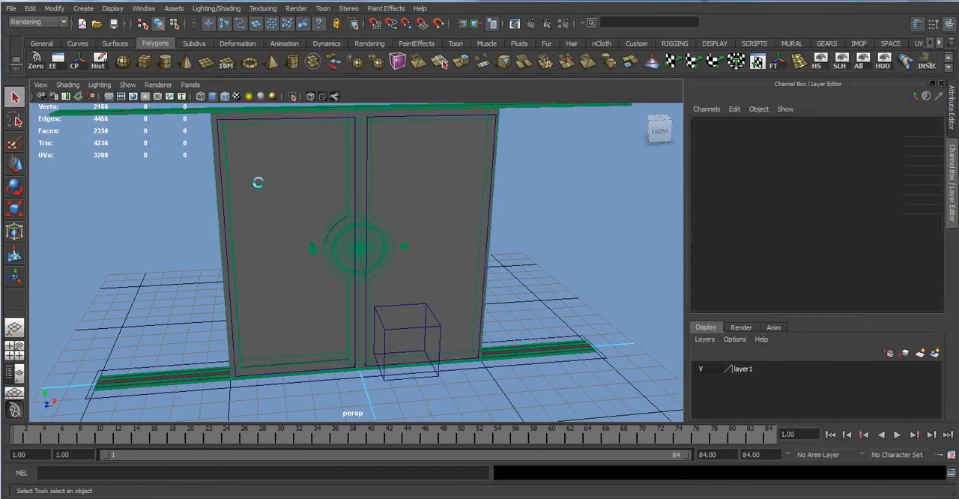
{"action": "left_click", "coordinate": [313, 194]}
{"action": "key", "text": "Delete"}
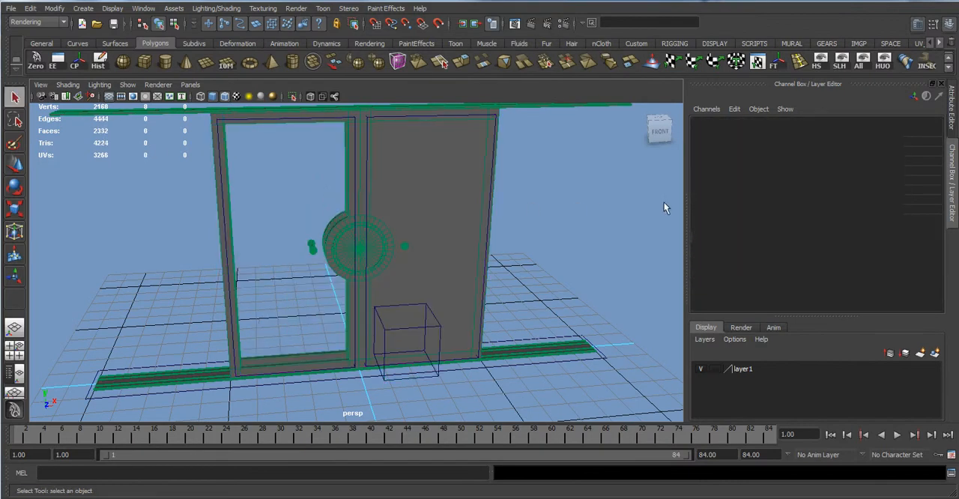
Select the door driver control and test its Lock Door attribute by varying the value up to about 122.
{"action": "left_click", "coordinate": [410, 339]}
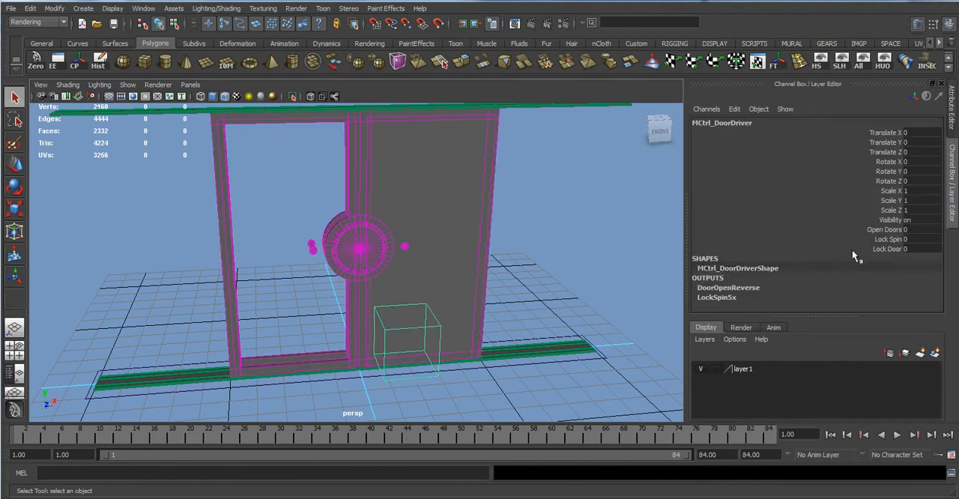
{"action": "left_click", "coordinate": [891, 249]}
{"action": "middle_click_drag", "start_coordinate": [509, 240], "coordinate": [801, 228]}
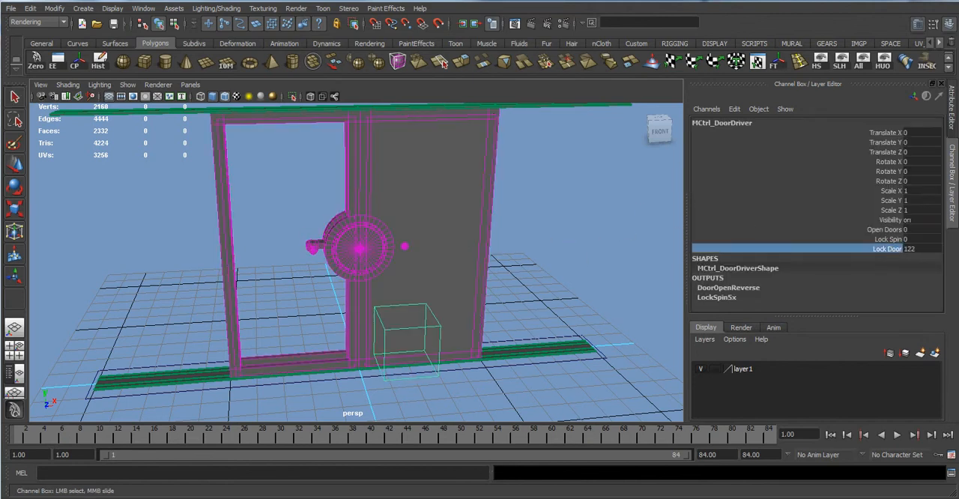
{"action": "middle_click_drag", "start_coordinate": [958, 315], "coordinate": [440, 315]}
Undo the Lock Door test and the deletion of the left-hand door glass panes, and clear the selection.
{"action": "key", "text": "ctrl+z"}
{"action": "key", "text": "ctrl+z"}
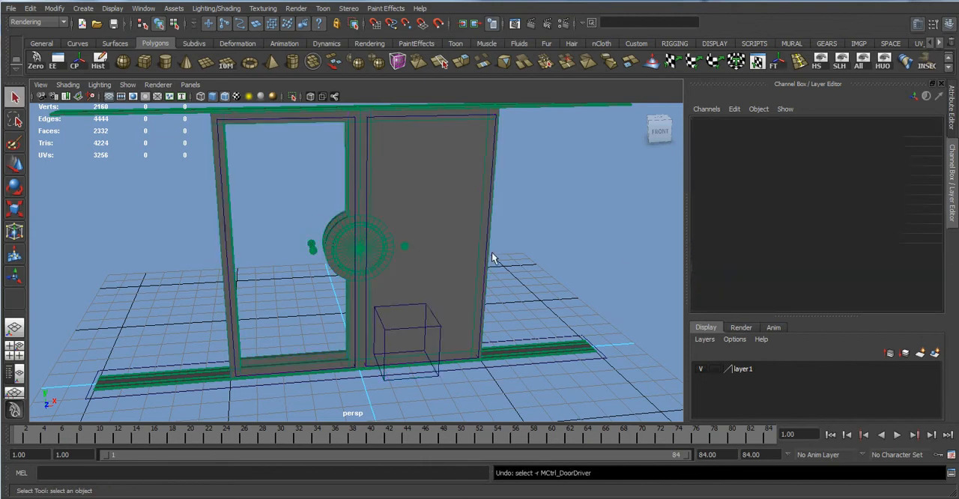
{"action": "key", "text": "ctrl+z"}
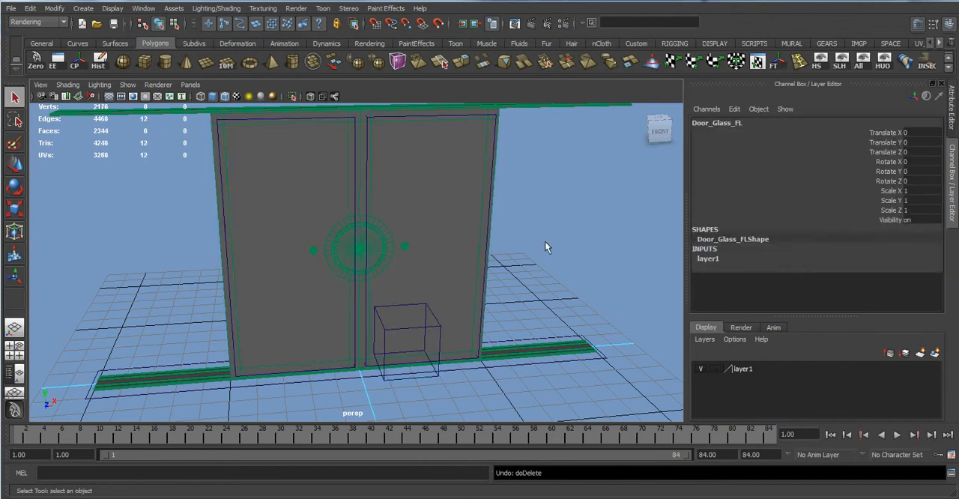
{"action": "key", "text": "ctrl+z"}
{"action": "mouse_move", "coordinate": [501, 272]}
{"action": "left_mouse_down", "text": "alt"}
{"action": "mouse_move", "coordinate": [539, 246]}
{"action": "mouse_move", "coordinate": [514, 264]}
{"action": "left_mouse_up", "text": "alt"}
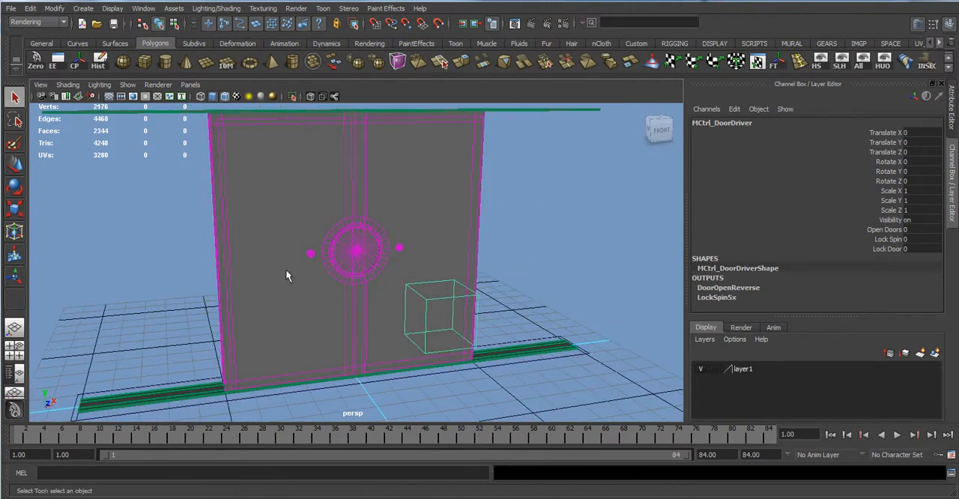
{"action": "scroll", "coordinate": [295, 250], "scroll_direction": "down", "scroll_amount": 2}
{"action": "scroll", "coordinate": [398, 277], "scroll_direction": "up", "scroll_amount": 1}
{"action": "left_click", "coordinate": [550, 272]}
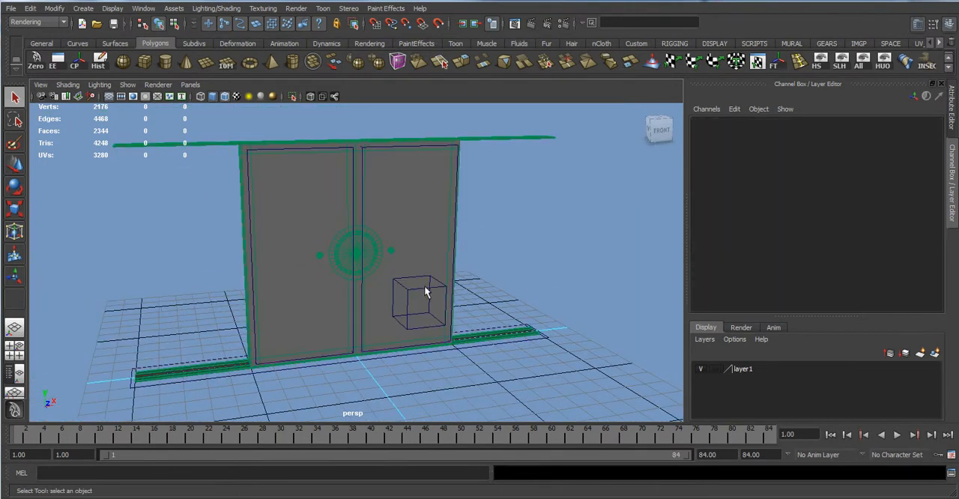
Try to remove the Open Doors, Lock Spin and Lock Door channels directly from the door driver control.
{"action": "left_click", "coordinate": [425, 295]}
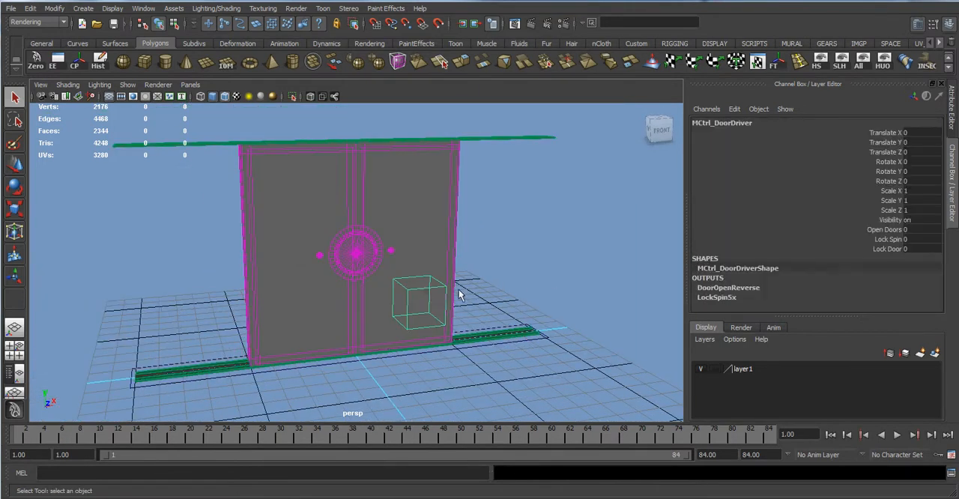
{"action": "left_click_drag", "start_coordinate": [893, 230], "coordinate": [891, 249]}
{"action": "right_click", "coordinate": [891, 230]}
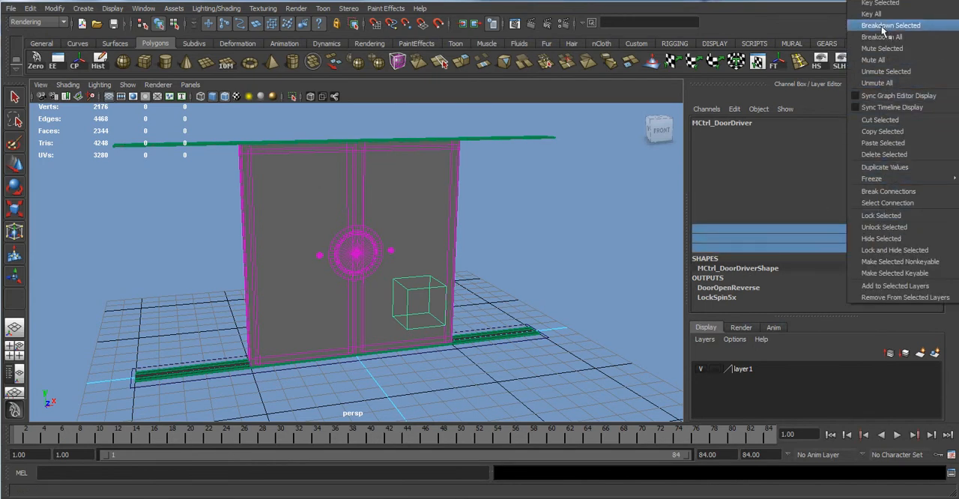
{"action": "left_click", "coordinate": [887, 166]}
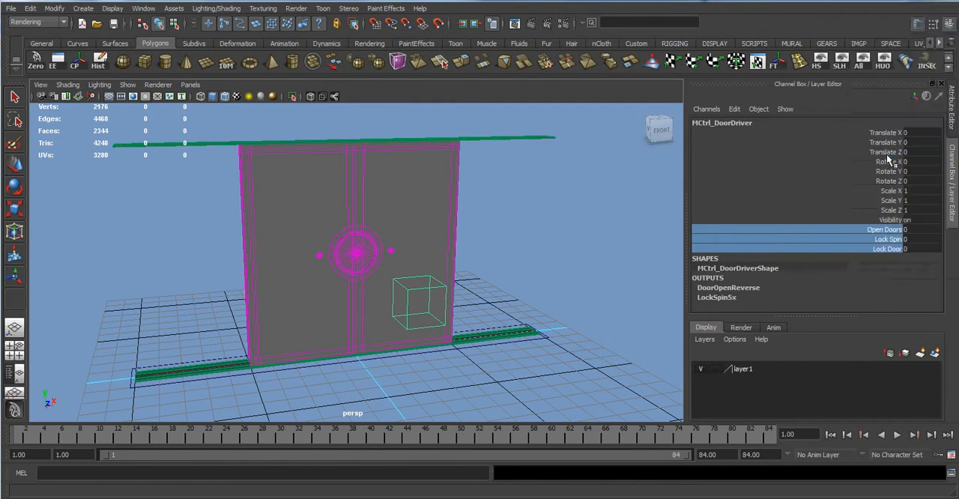
{"action": "right_click", "coordinate": [886, 233]}
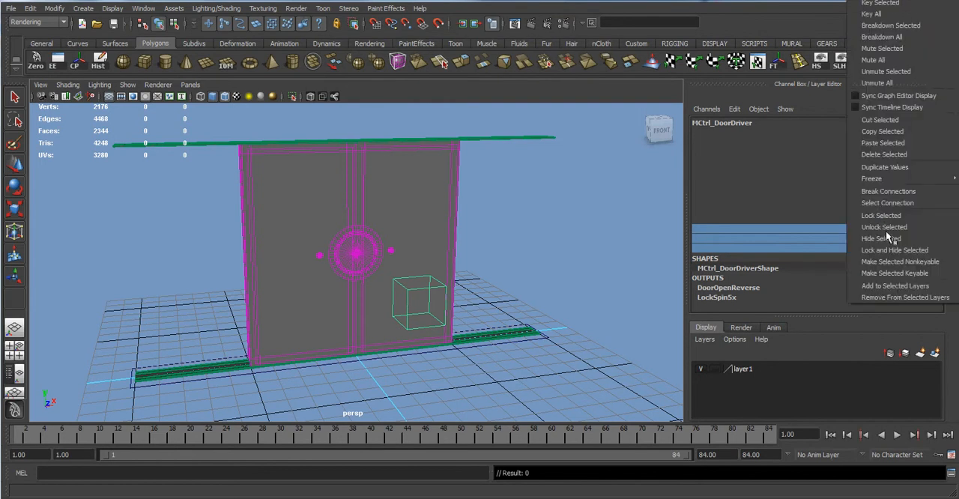
{"action": "left_click", "coordinate": [884, 161]}
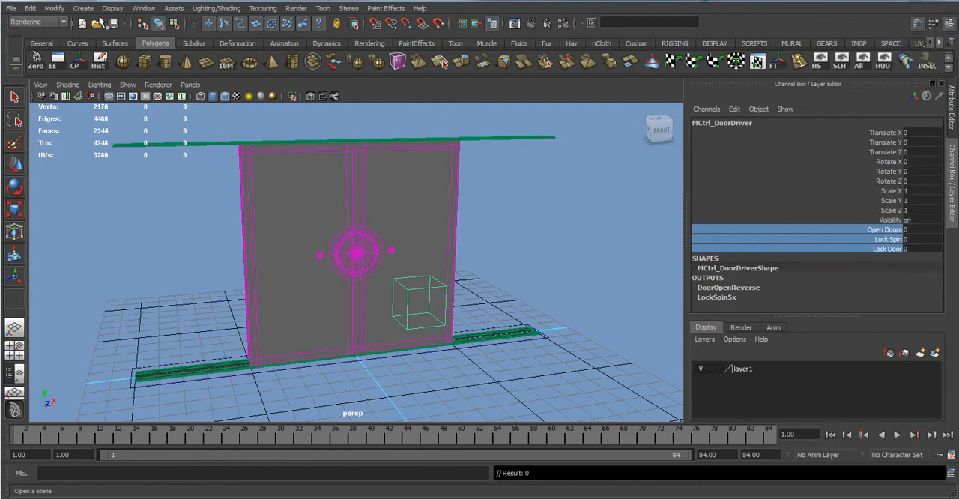
Delete the custom attributes OpenDoors, LockSpin and LockDoor from the door driver control.
{"action": "left_click", "coordinate": [54, 8]}
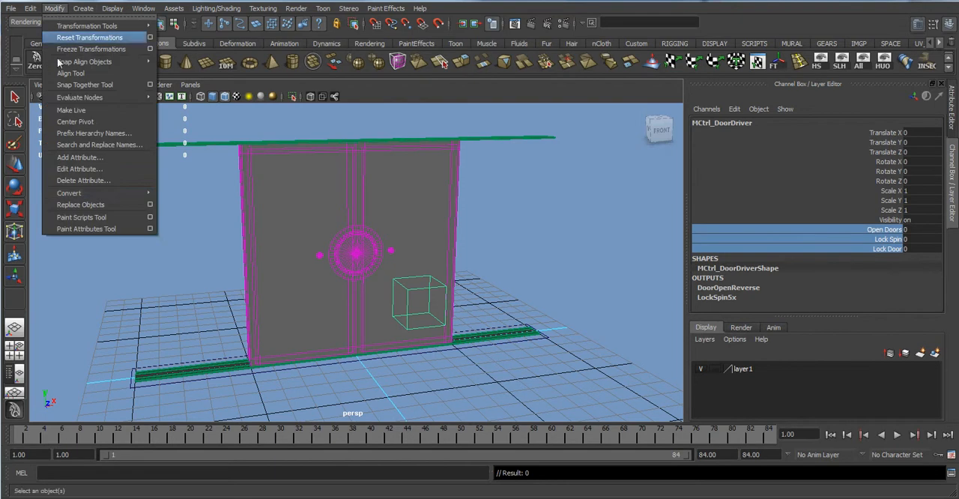
{"action": "left_click", "coordinate": [98, 181]}
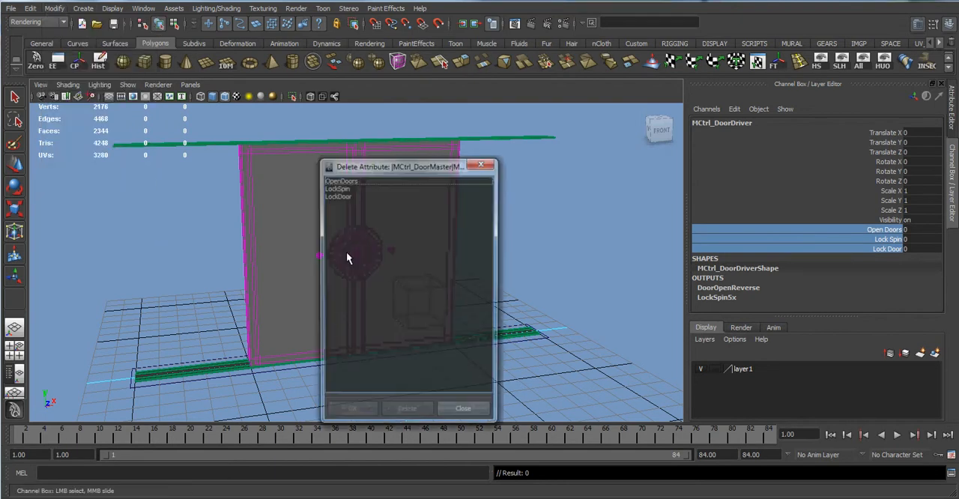
{"action": "left_click", "coordinate": [341, 181]}
{"action": "left_click", "coordinate": [407, 411]}
{"action": "left_click", "coordinate": [342, 180]}
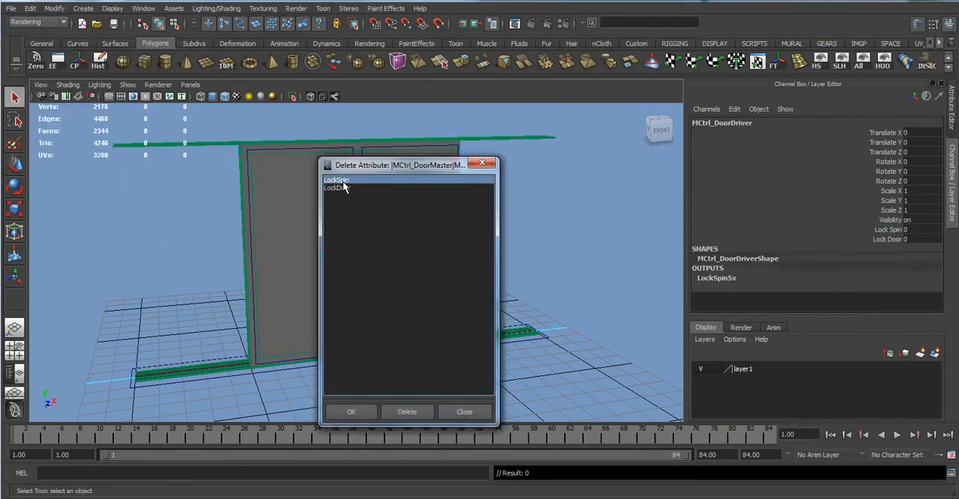
{"action": "left_click_drag", "start_coordinate": [342, 181], "coordinate": [343, 189]}
{"action": "left_click", "coordinate": [412, 411]}
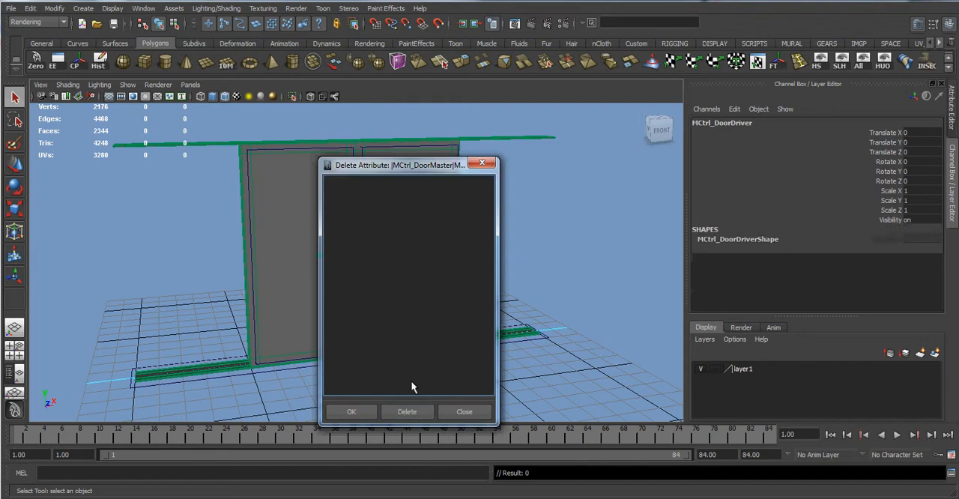
{"action": "left_click", "coordinate": [482, 162]}
Try out a box-shaped curve control by creating it at the grid origin and moving it in front of the doors.
{"action": "left_click_drag", "start_coordinate": [489, 295], "coordinate": [531, 351], "text": "alt"}
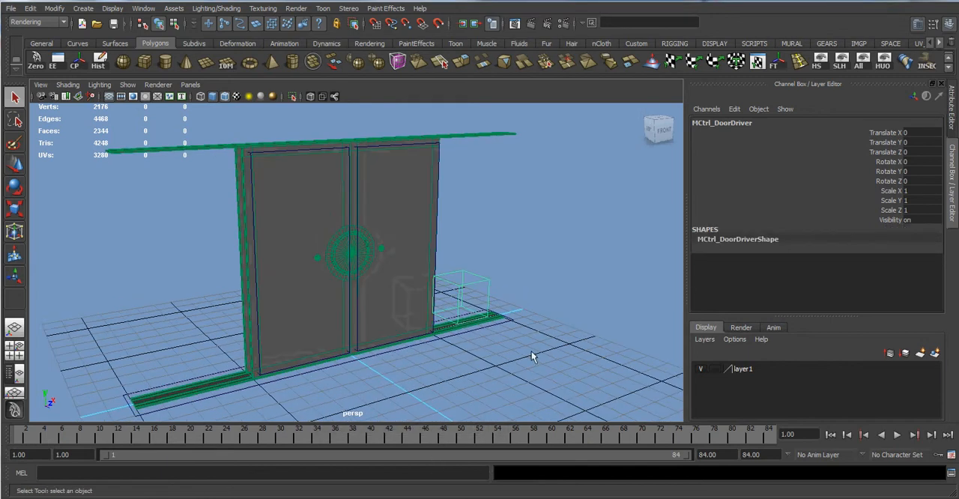
{"action": "left_click", "coordinate": [532, 352]}
{"action": "left_click", "coordinate": [77, 43]}
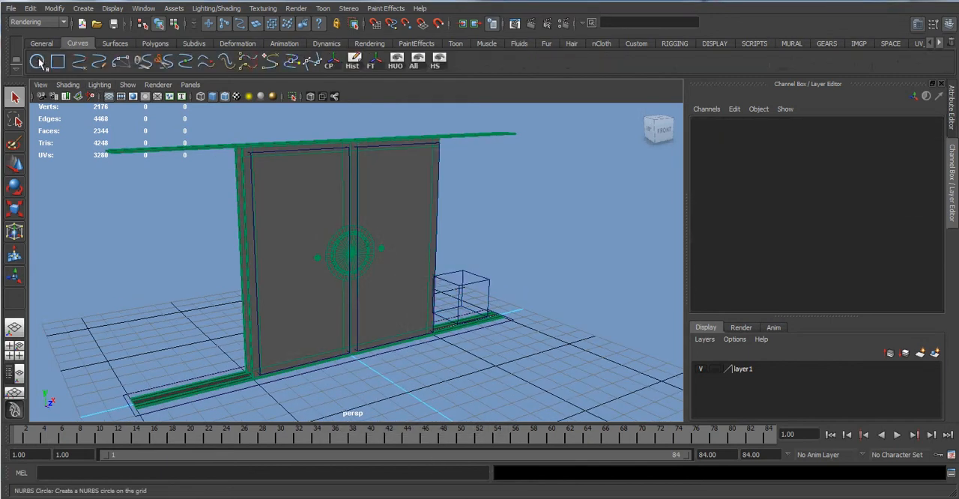
{"action": "left_click", "coordinate": [514, 321]}
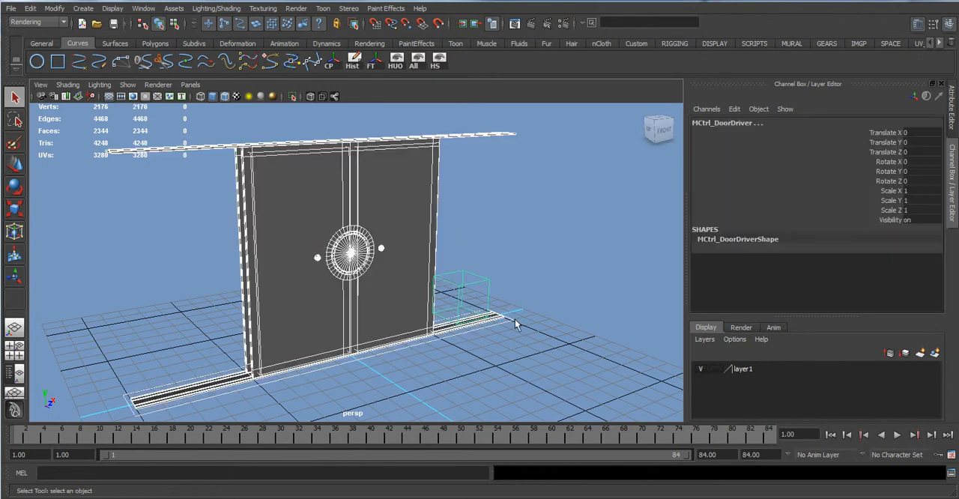
{"action": "left_click", "coordinate": [472, 218]}
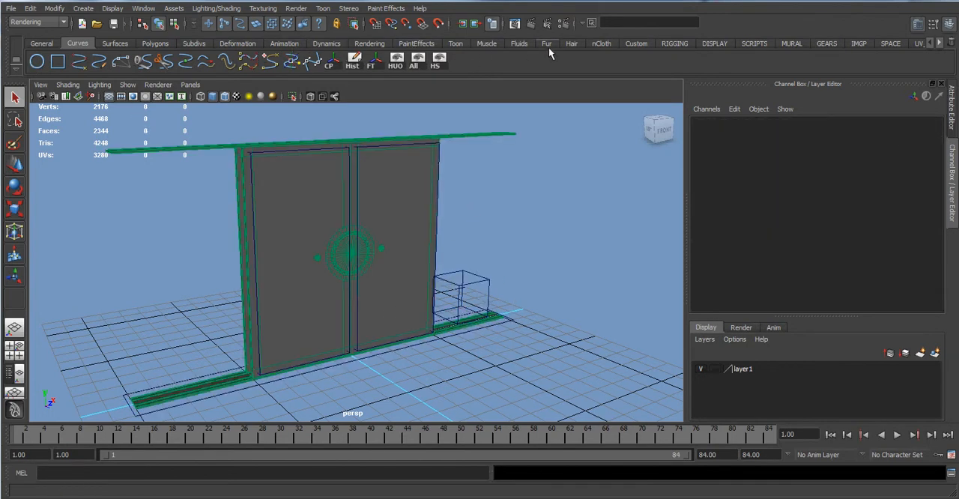
{"action": "left_click", "coordinate": [713, 47]}
{"action": "left_click", "coordinate": [666, 47]}
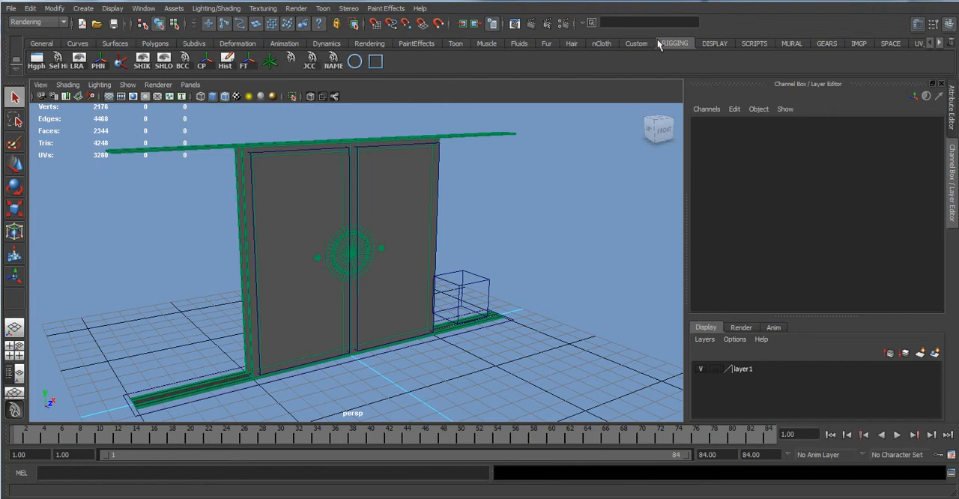
{"action": "left_click", "coordinate": [182, 60]}
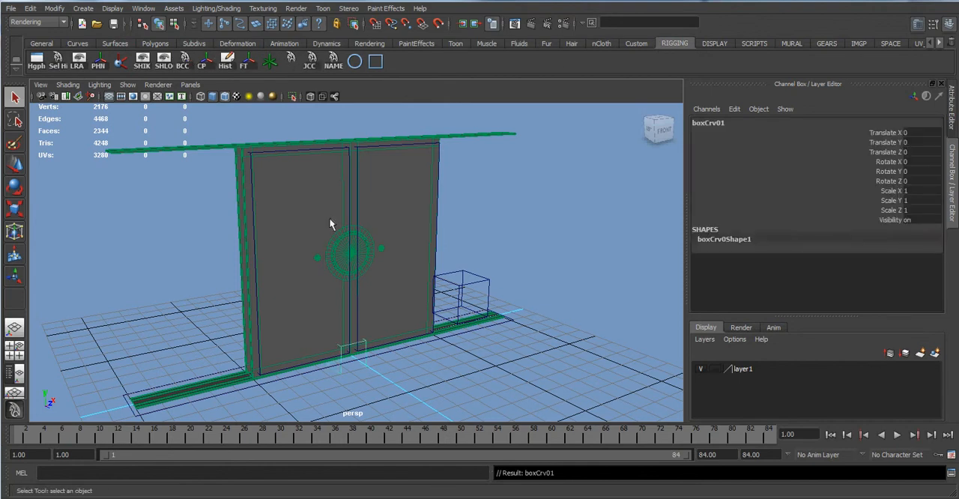
{"action": "key", "text": "w"}
{"action": "left_click_drag", "start_coordinate": [357, 354], "coordinate": [446, 391]}
{"action": "left_click", "coordinate": [443, 388]}
Add a keyable float attribute named "open doors" to the door driver control, with minimum 0, maximum 5 and default 0.
{"action": "left_click", "coordinate": [482, 272]}
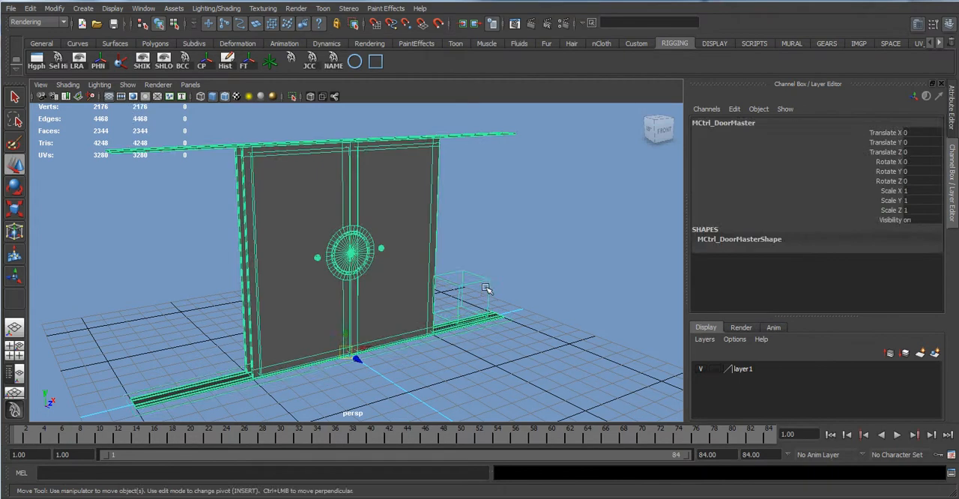
{"action": "left_click", "coordinate": [487, 273]}
{"action": "left_click", "coordinate": [479, 283]}
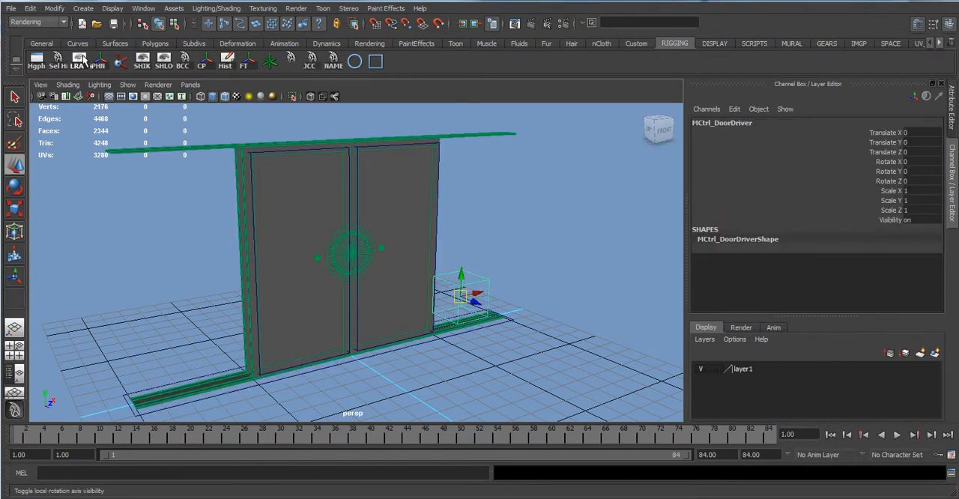
{"action": "left_click", "coordinate": [53, 9]}
{"action": "left_click", "coordinate": [52, 9]}
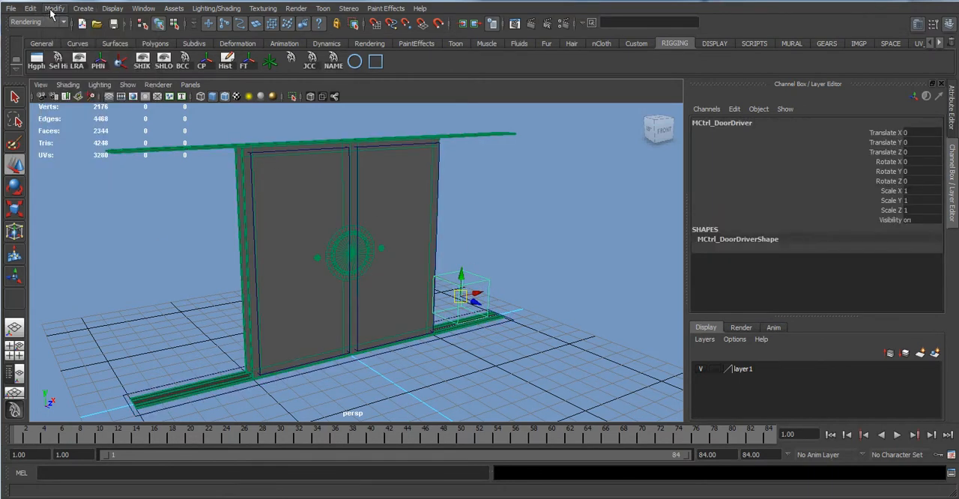
{"action": "left_click", "coordinate": [53, 9]}
{"action": "left_click", "coordinate": [80, 158]}
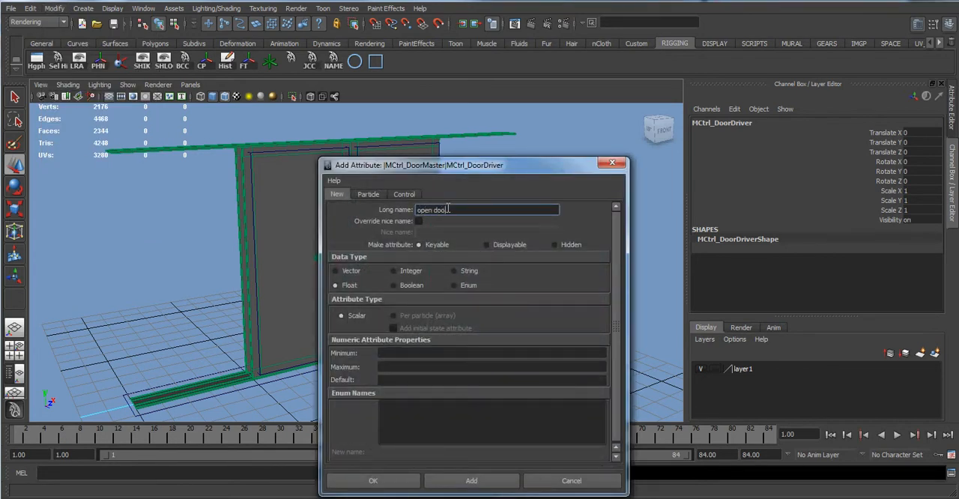
{"action": "left_click", "coordinate": [425, 354]}
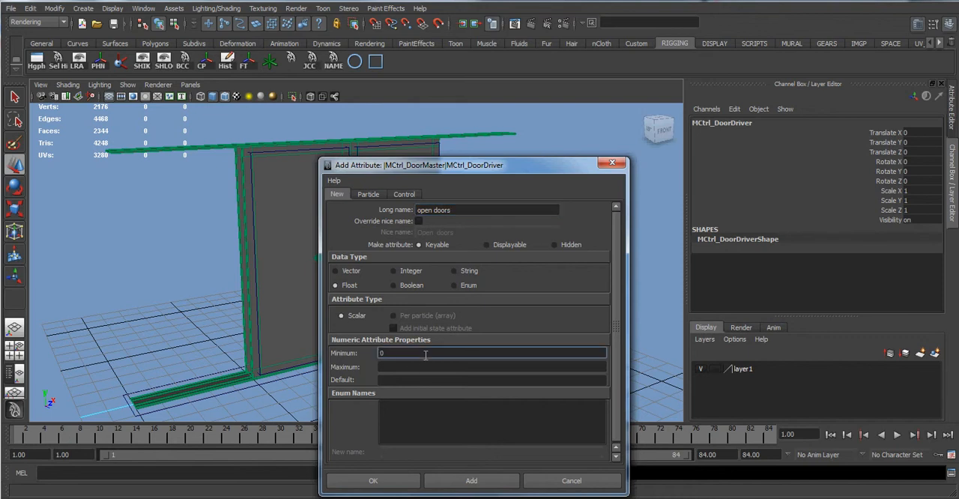
{"action": "key", "text": "Tab"}
{"action": "key", "text": "Tab"}
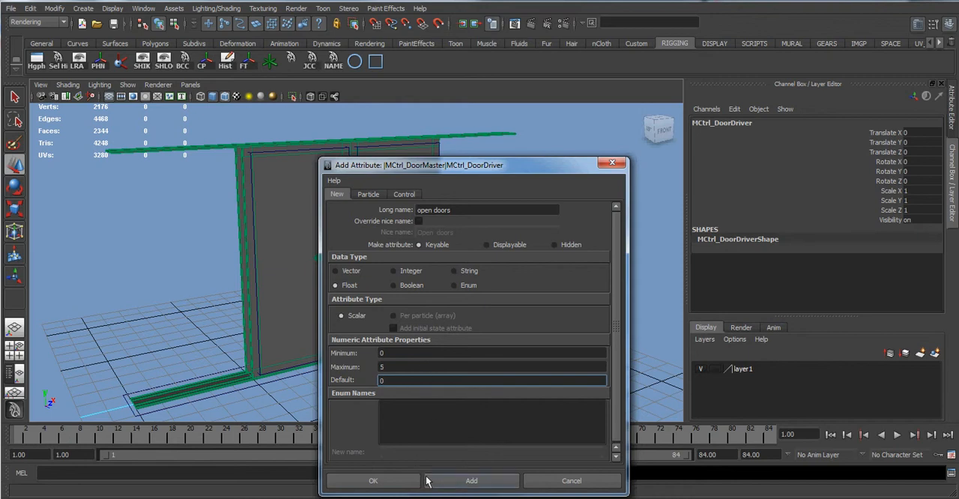
{"action": "left_click", "coordinate": [427, 481]}
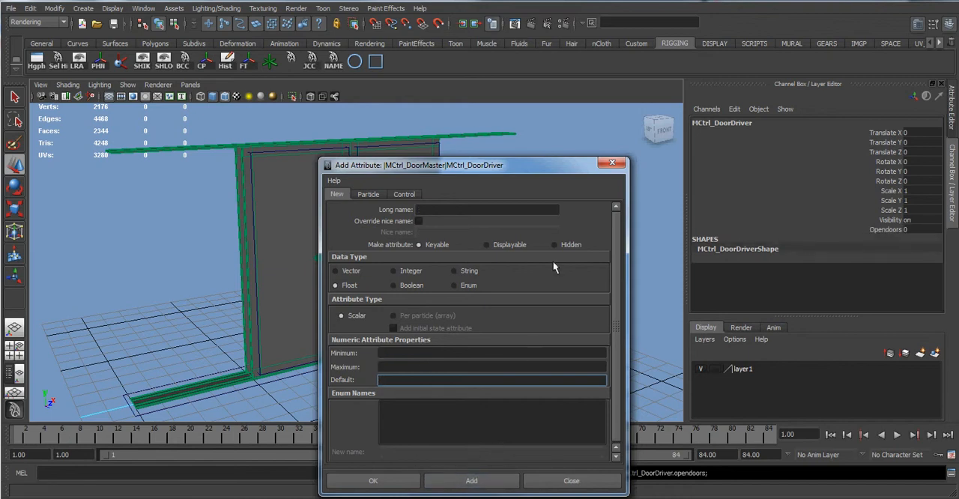
{"action": "left_click", "coordinate": [616, 163]}
Test the door driver's Opendoors attribute by varying its value up to 5 and back to 0.
{"action": "left_click", "coordinate": [888, 229]}
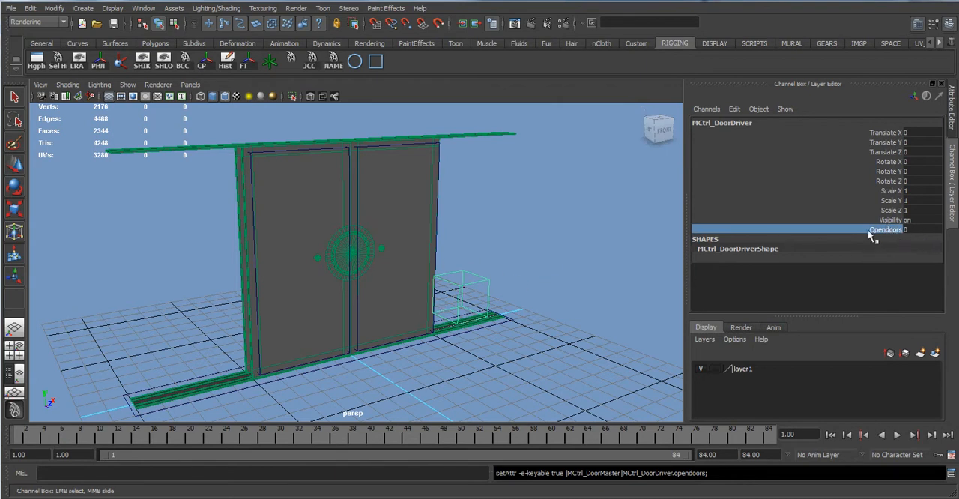
{"action": "middle_click_drag", "start_coordinate": [619, 210], "coordinate": [654, 207]}
{"action": "left_click_drag", "start_coordinate": [272, 277], "coordinate": [252, 261], "text": "alt"}
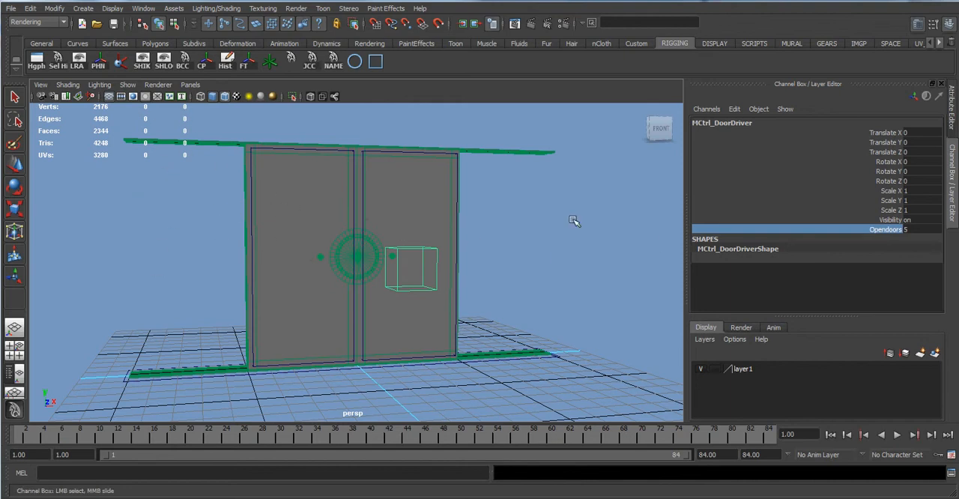
{"action": "left_click_drag", "start_coordinate": [539, 224], "coordinate": [427, 240], "text": "alt"}
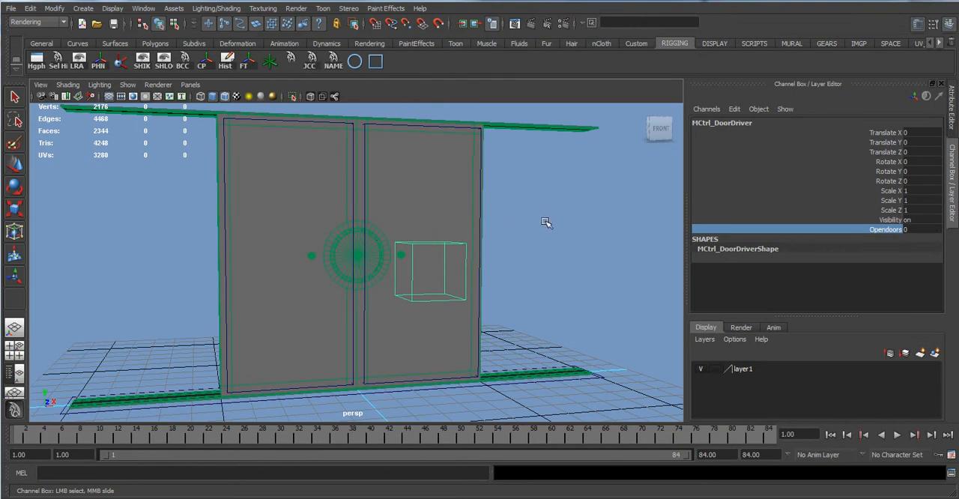
{"action": "mouse_move", "coordinate": [547, 223]}
{"action": "left_mouse_down", "text": "alt"}
{"action": "mouse_move", "coordinate": [558, 244]}
{"action": "mouse_move", "coordinate": [552, 231]}
{"action": "left_mouse_up", "text": "alt"}
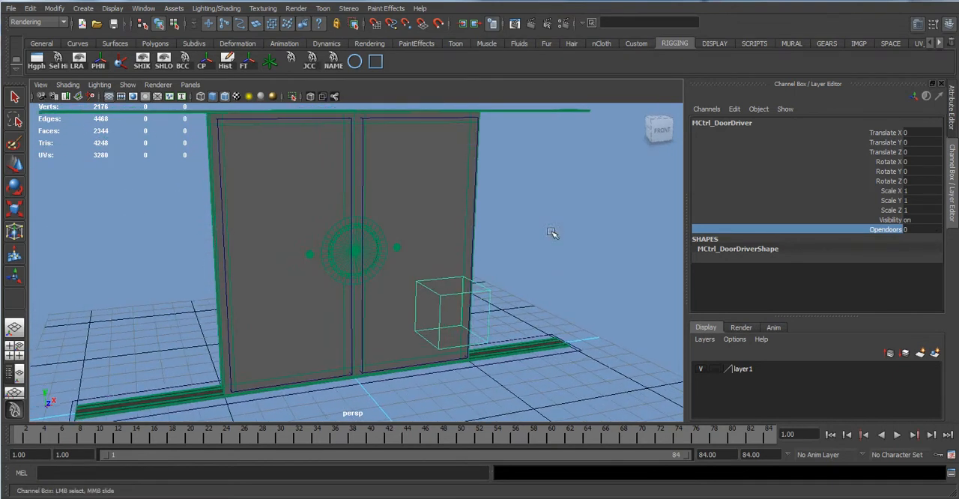
Open the Connection Editor with the door driver control as the output object and place the window beside the doors.
{"action": "left_click", "coordinate": [135, 9]}
{"action": "mouse_move", "coordinate": [162, 29]}
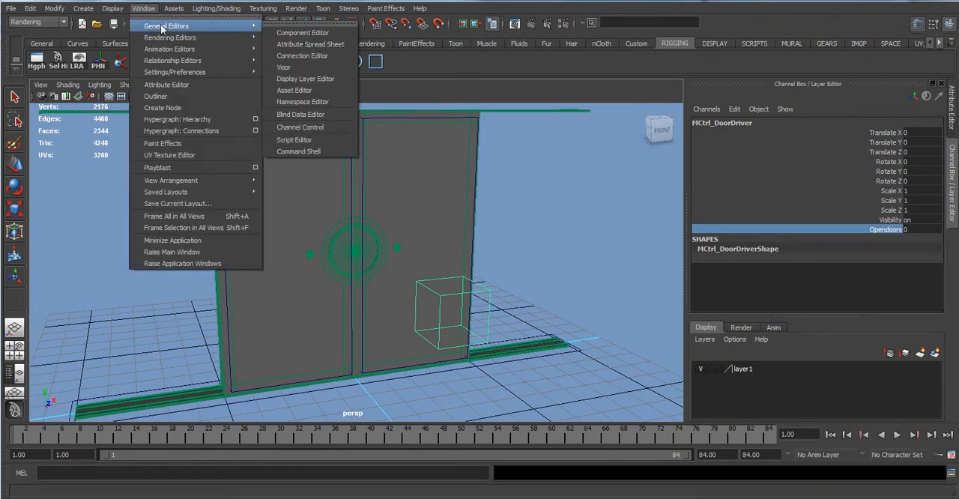
{"action": "left_click", "coordinate": [303, 56]}
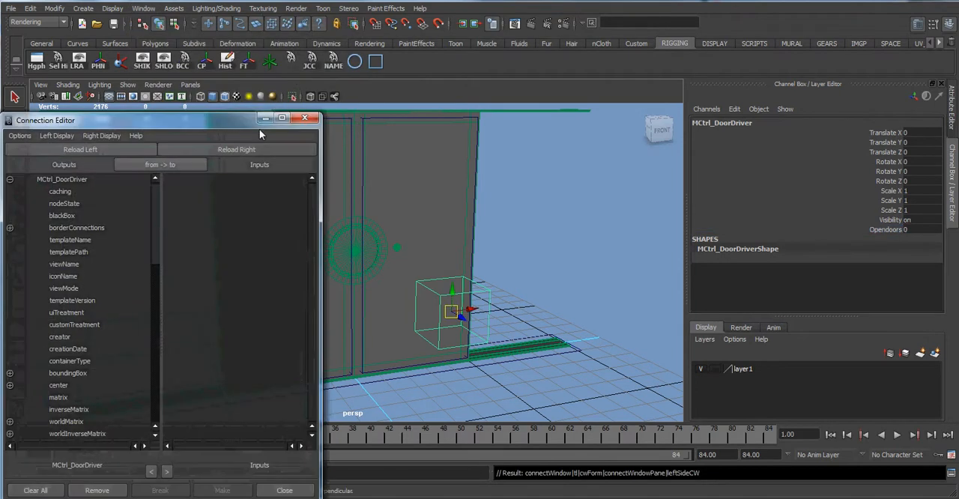
{"action": "left_click_drag", "start_coordinate": [221, 123], "coordinate": [220, 92]}
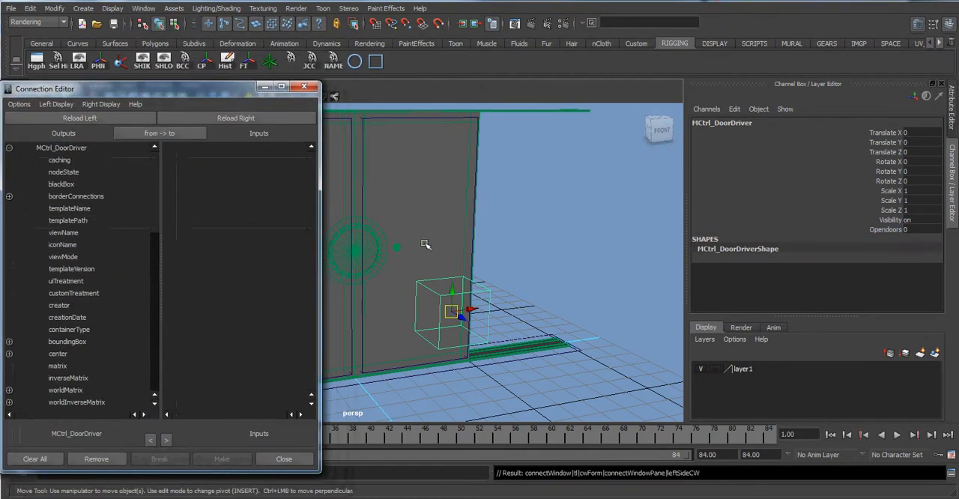
Pick the right door control, try moving it along its Z axis, and undo the move.
{"action": "left_click_drag", "start_coordinate": [423, 240], "coordinate": [438, 231], "text": "alt"}
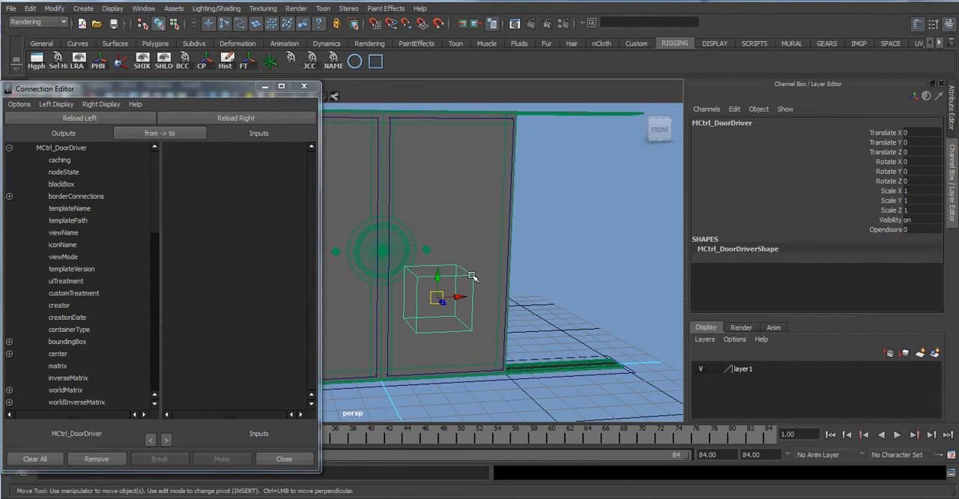
{"action": "left_click", "coordinate": [445, 190]}
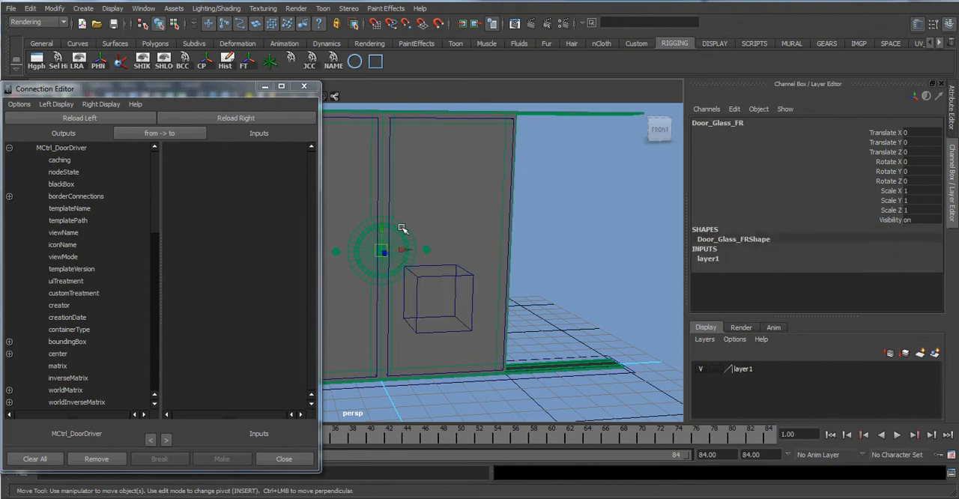
{"action": "left_click", "coordinate": [573, 199]}
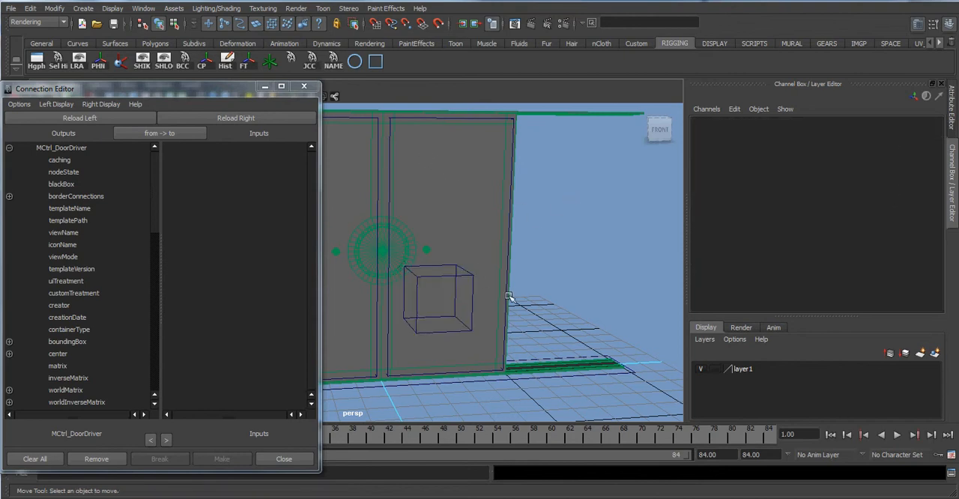
{"action": "left_click", "coordinate": [506, 274]}
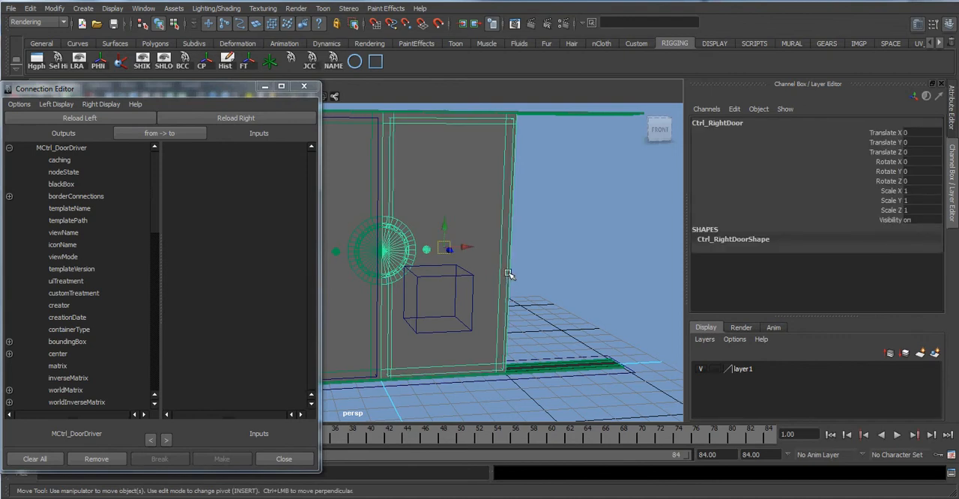
{"action": "left_click_drag", "start_coordinate": [546, 220], "coordinate": [572, 223], "text": "alt"}
{"action": "left_click", "coordinate": [571, 223]}
{"action": "scroll", "coordinate": [461, 279], "scroll_direction": "up", "scroll_amount": 5}
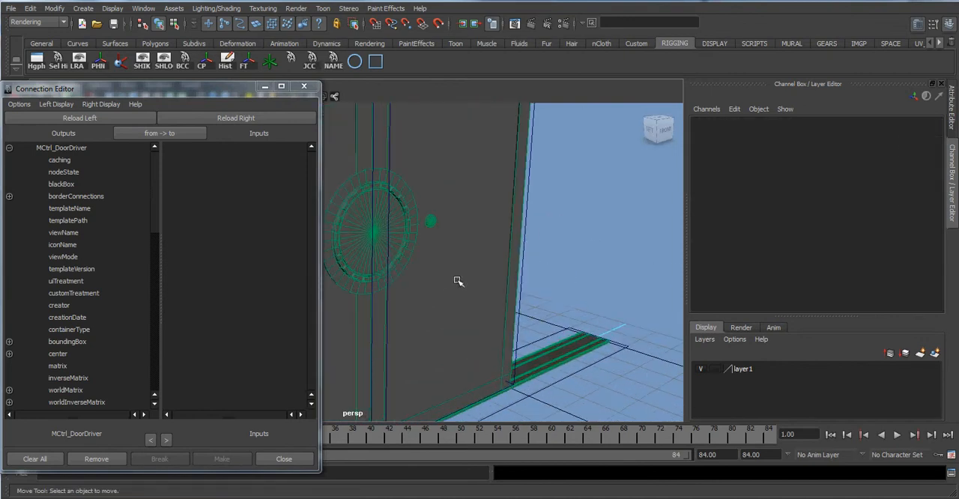
{"action": "left_click", "coordinate": [586, 247]}
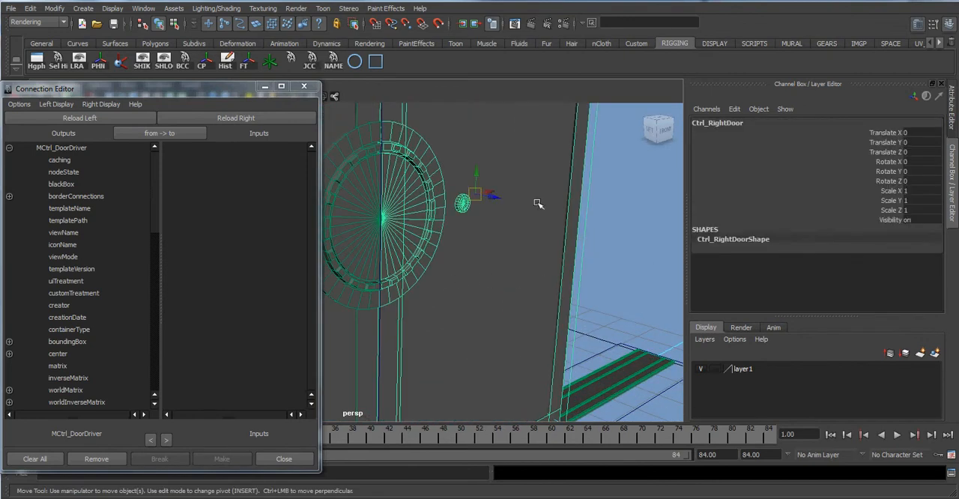
{"action": "left_click_drag", "start_coordinate": [492, 193], "coordinate": [570, 196]}
{"action": "key", "text": "ctrl+z"}
Load the right door control, Ctrl_RightDoor, into the inputs side of the Connection Editor.
{"action": "scroll", "coordinate": [581, 201], "scroll_direction": "down", "scroll_amount": 2}
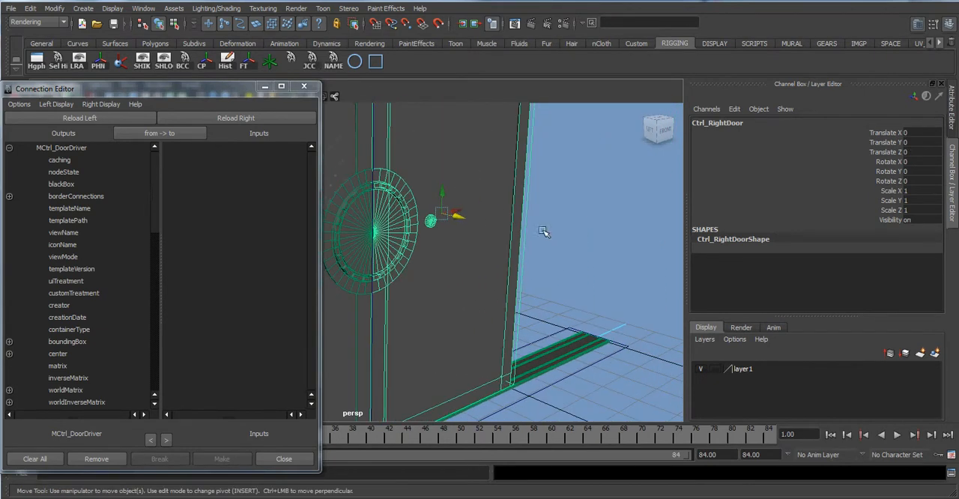
{"action": "scroll", "coordinate": [541, 232], "scroll_direction": "down", "scroll_amount": 3}
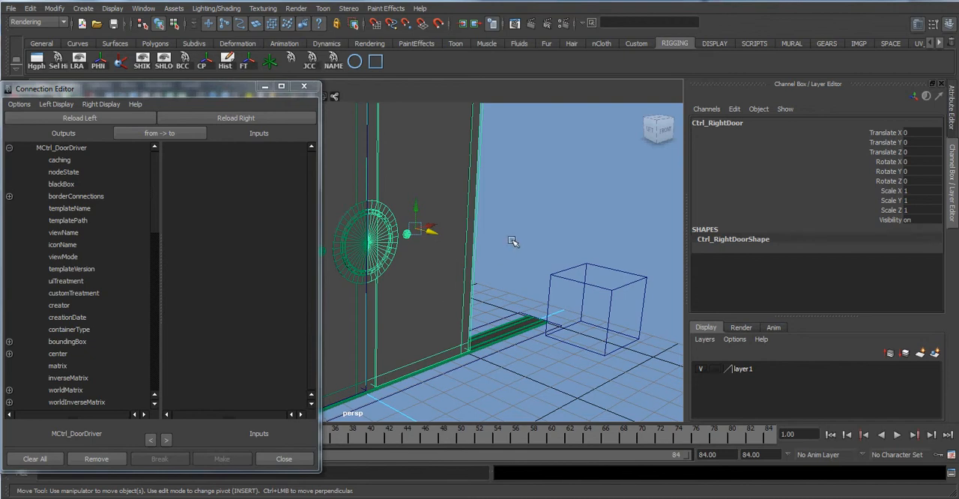
{"action": "left_click", "coordinate": [510, 200]}
{"action": "left_click", "coordinate": [480, 202]}
{"action": "left_click", "coordinate": [249, 117]}
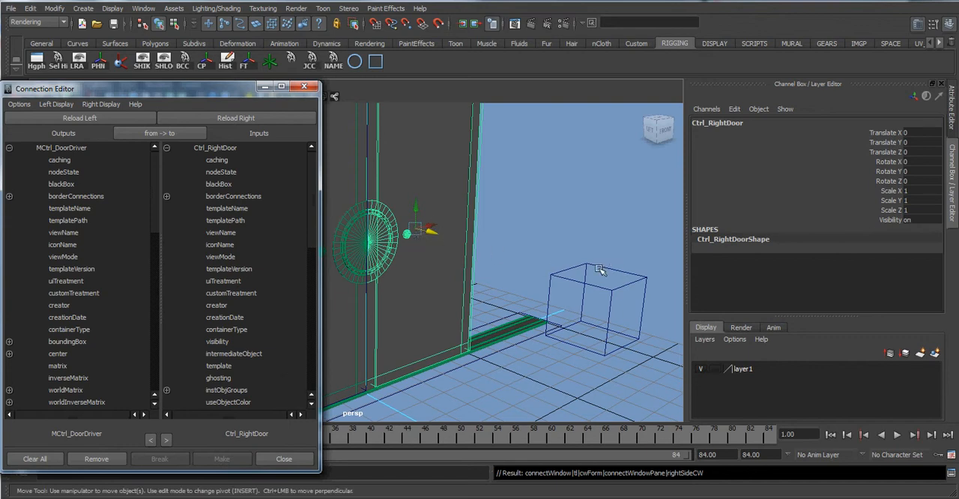
Try reloading the Connection Editor's outputs side with the door driver control and Door_Glass_FR, ending with the door driver loaded again.
{"action": "left_click", "coordinate": [580, 226]}
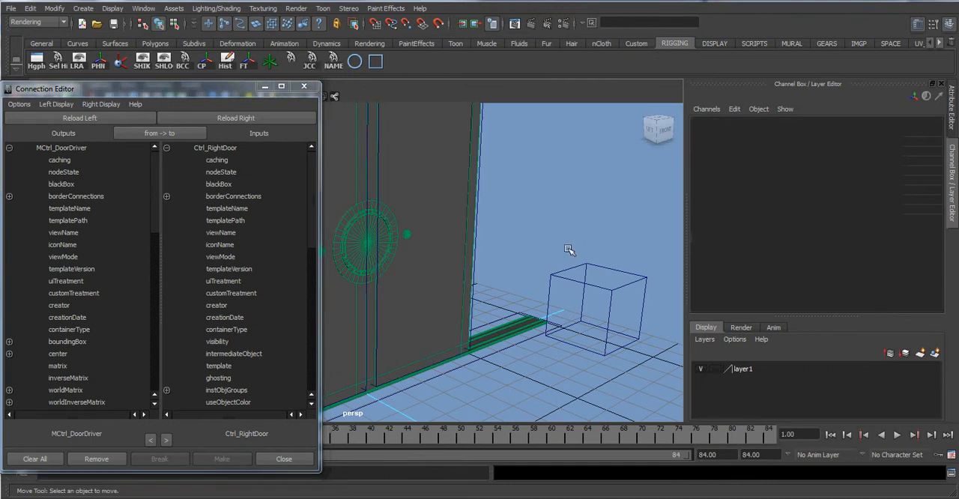
{"action": "left_click_drag", "start_coordinate": [127, 91], "coordinate": [169, 61]}
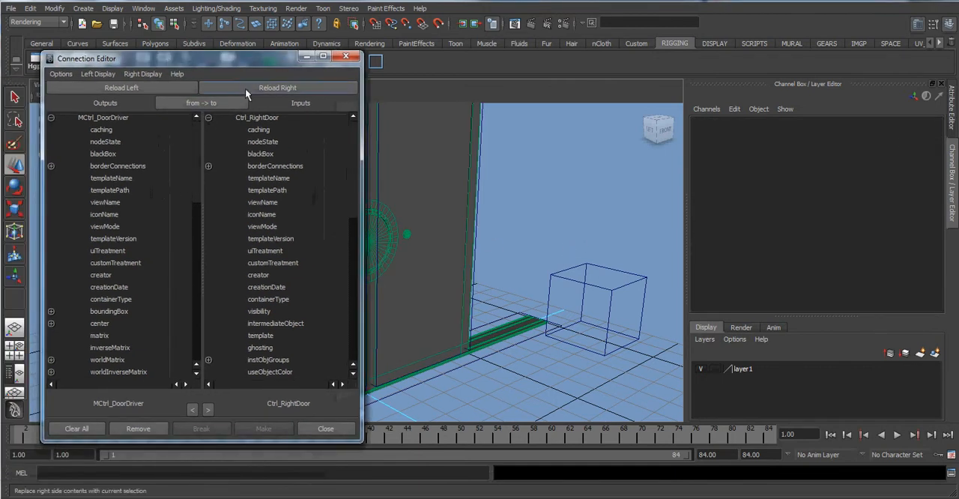
{"action": "left_click", "coordinate": [606, 276]}
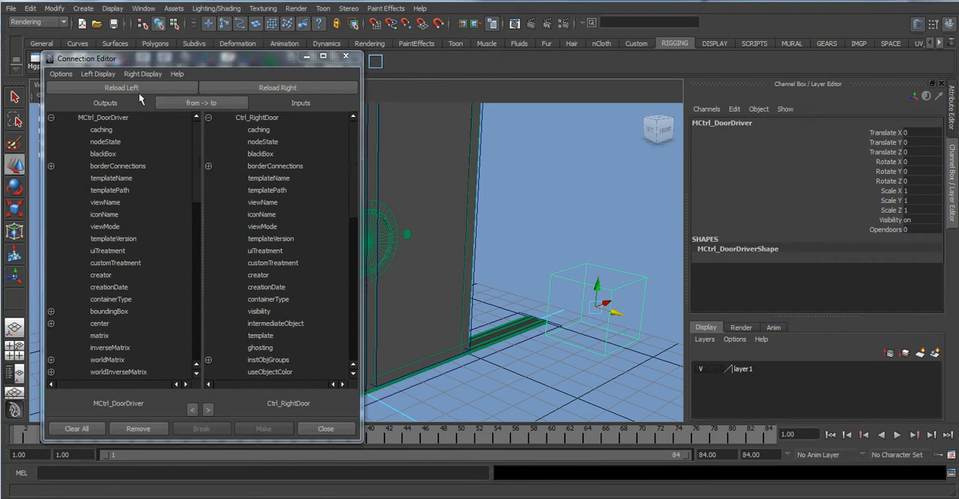
{"action": "left_click", "coordinate": [102, 89]}
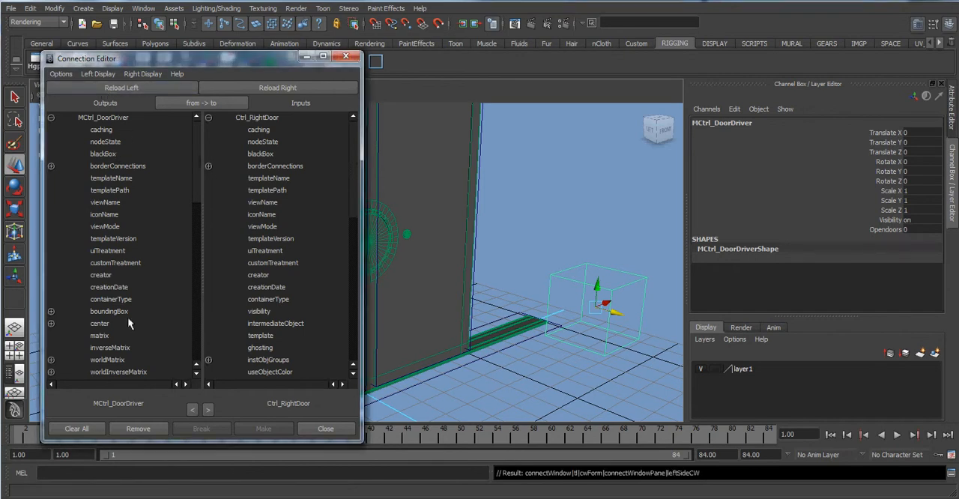
{"action": "left_click", "coordinate": [442, 262]}
{"action": "left_click", "coordinate": [133, 88]}
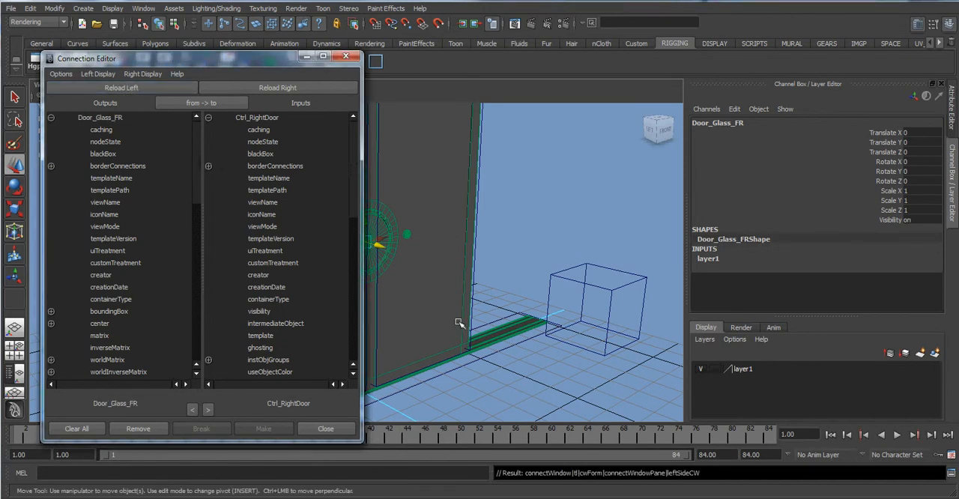
{"action": "left_click", "coordinate": [644, 319]}
{"action": "left_click", "coordinate": [126, 87]}
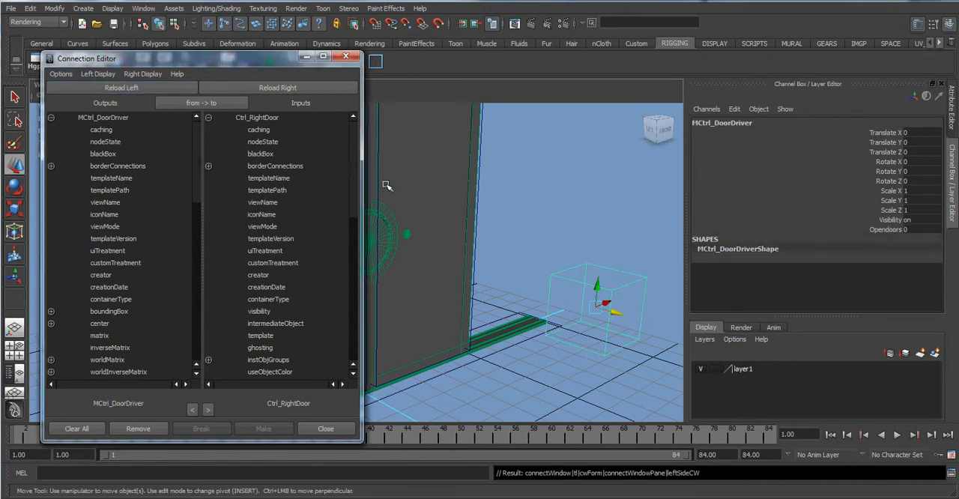
Reload the right door control as the input object and connect the driver's opendoors attribute to its translateX.
{"action": "left_click", "coordinate": [481, 202]}
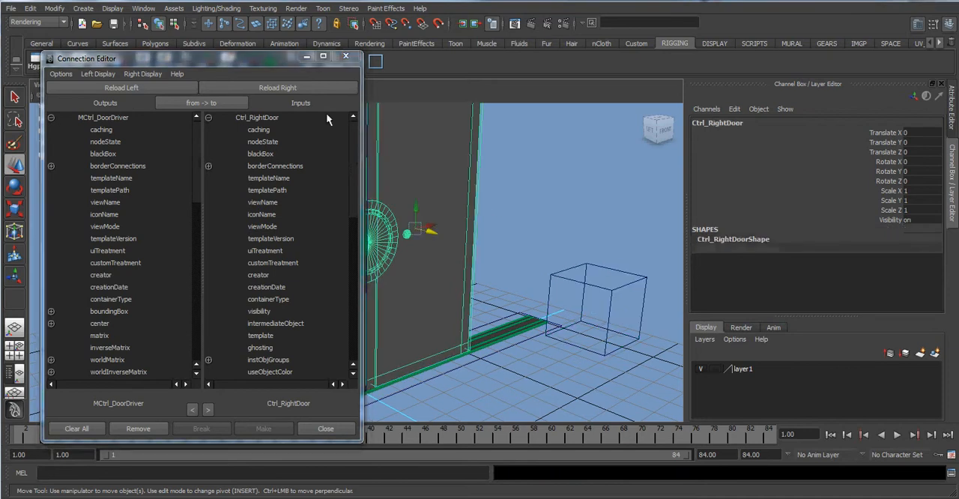
{"action": "left_click", "coordinate": [281, 86]}
{"action": "scroll", "coordinate": [141, 198], "scroll_direction": "down", "scroll_amount": 10}
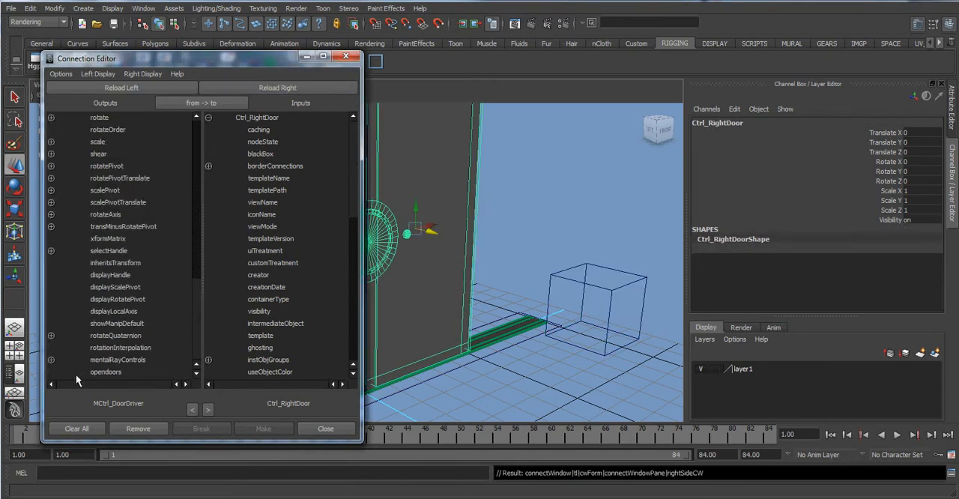
{"action": "left_click", "coordinate": [106, 372]}
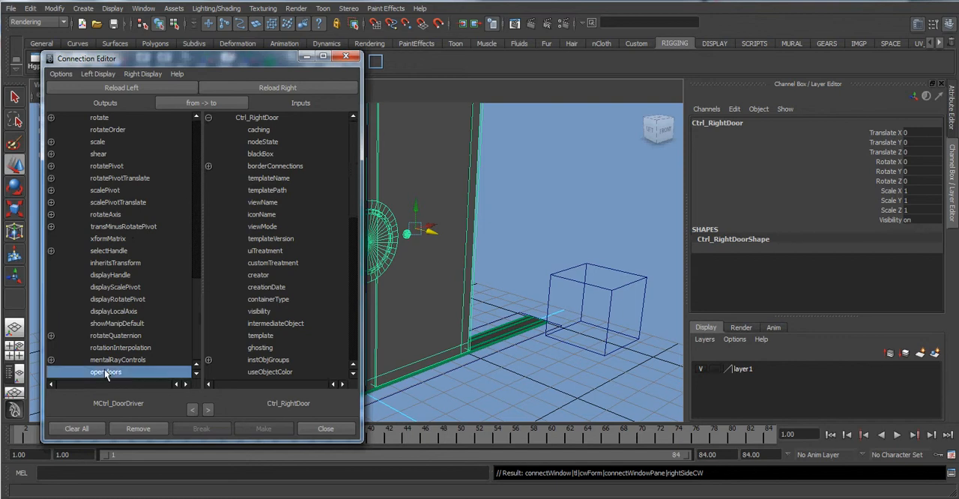
{"action": "scroll", "coordinate": [247, 186], "scroll_direction": "down", "scroll_amount": 10}
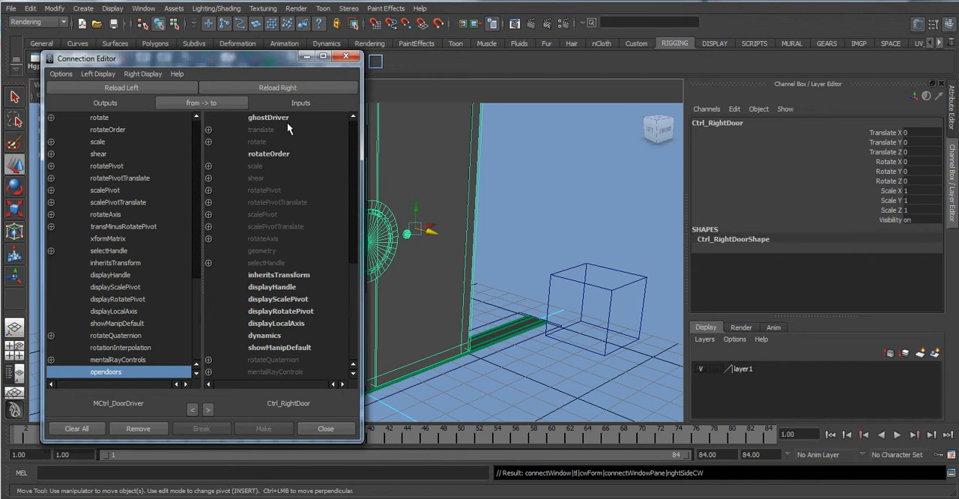
{"action": "left_click", "coordinate": [208, 130]}
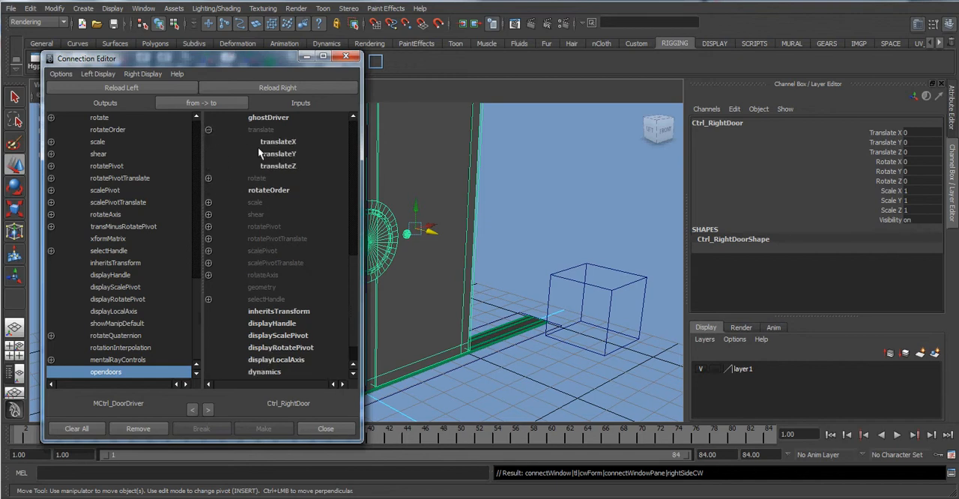
{"action": "left_click", "coordinate": [290, 142]}
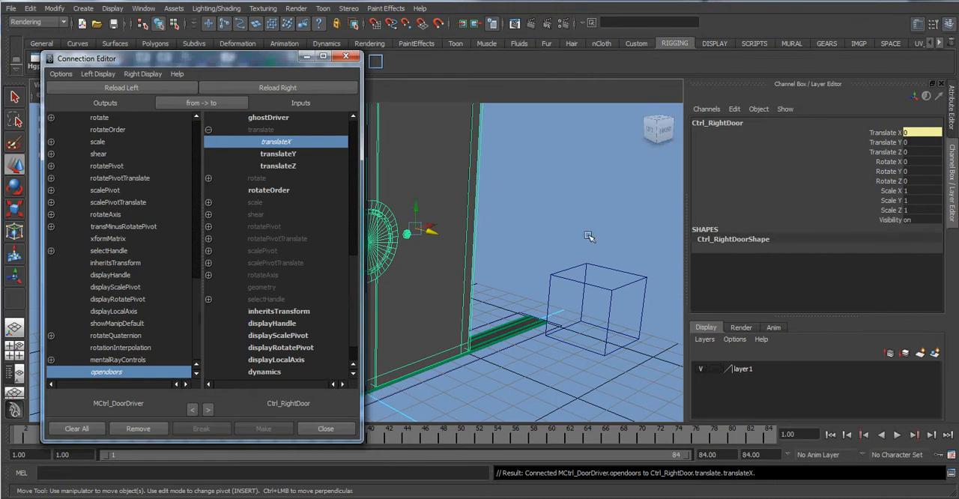
Test the door driver's Opendoors attribute by raising it to about 5 and bringing it back to 0.
{"action": "left_click", "coordinate": [592, 267]}
{"action": "left_click", "coordinate": [871, 229]}
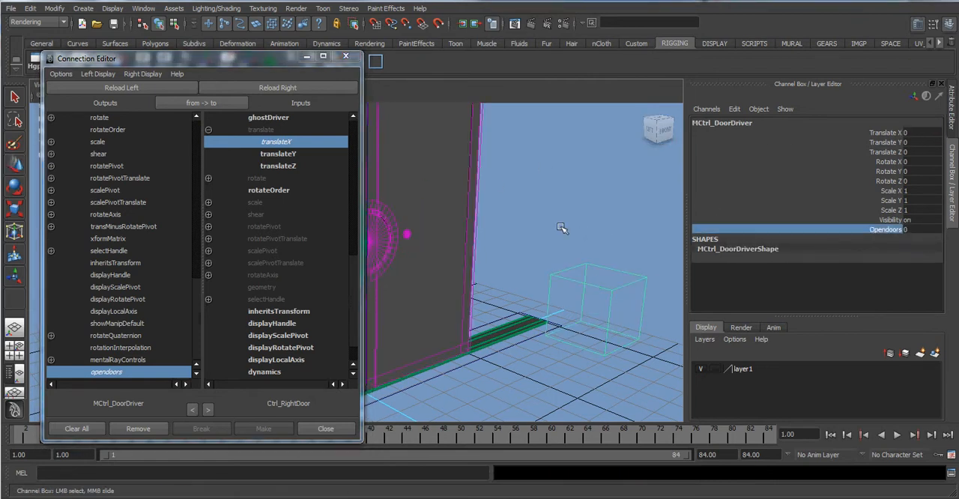
{"action": "middle_click_drag", "start_coordinate": [561, 229], "coordinate": [628, 197]}
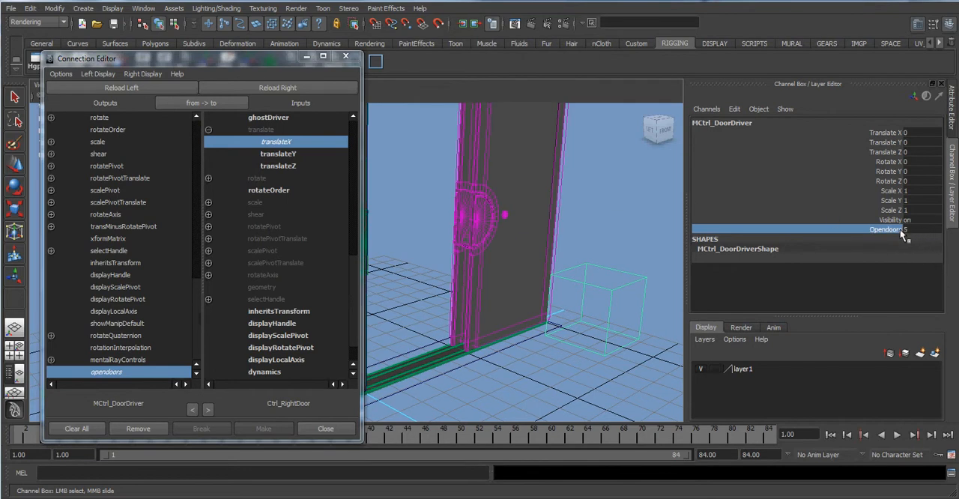
{"action": "middle_click_drag", "start_coordinate": [668, 221], "coordinate": [514, 220]}
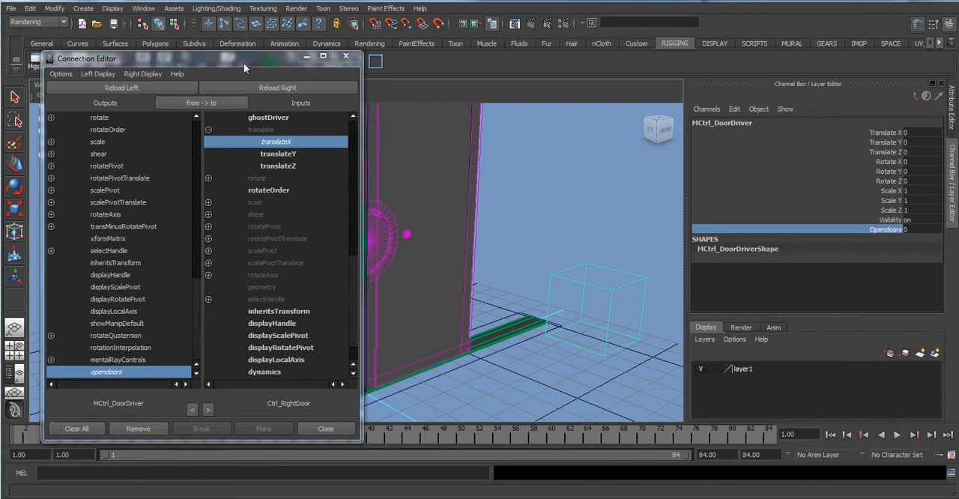
Move the Connection Editor off the doors and load the left door control, Ctrl_LeftDoor, into its inputs side.
{"action": "left_click_drag", "start_coordinate": [244, 63], "coordinate": [340, 294]}
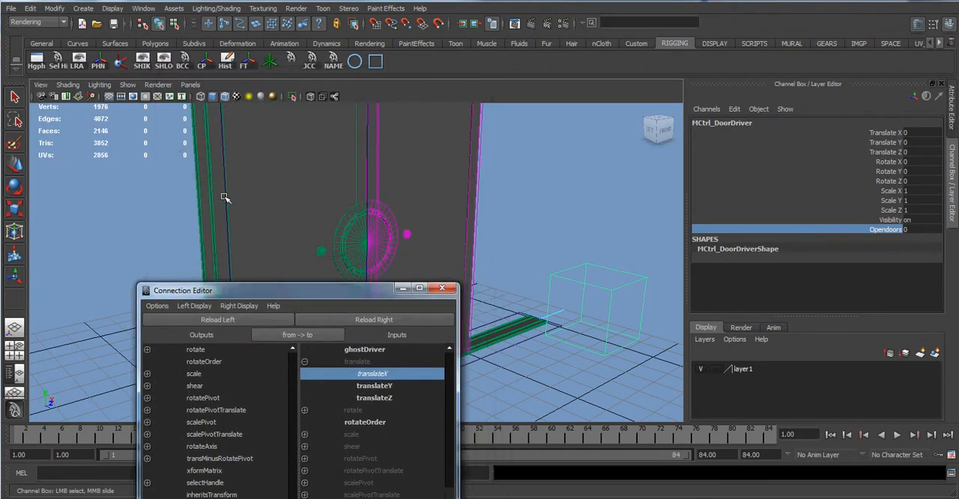
{"action": "key", "text": "w"}
{"action": "left_click", "coordinate": [147, 206]}
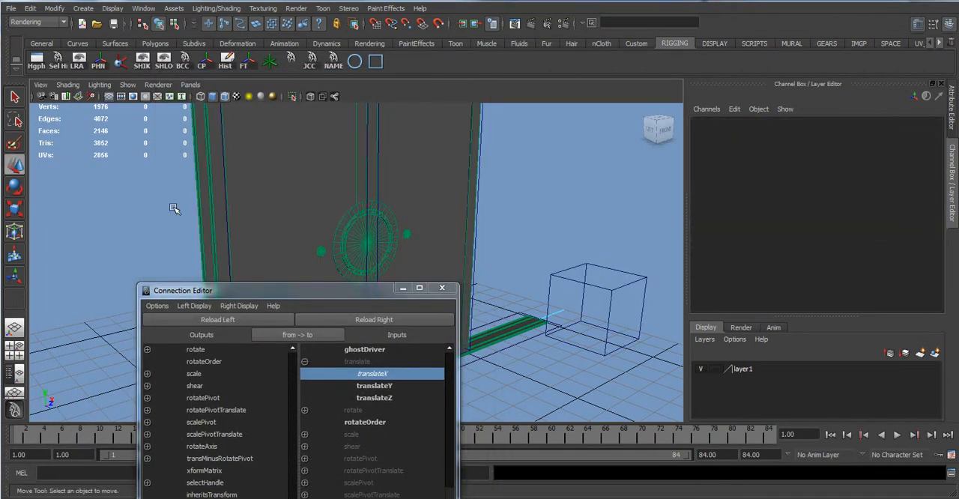
{"action": "left_click_drag", "start_coordinate": [173, 208], "coordinate": [108, 208], "text": "alt"}
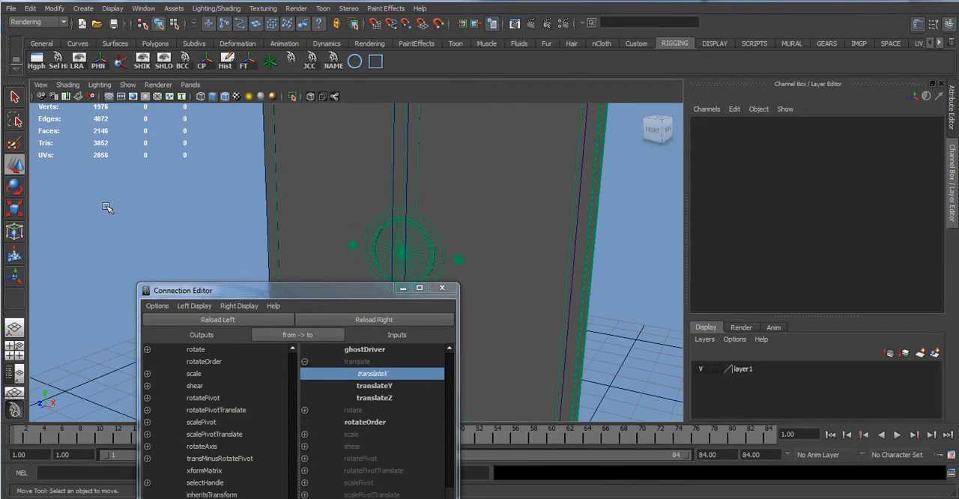
{"action": "left_click", "coordinate": [266, 197]}
{"action": "left_click_drag", "start_coordinate": [229, 199], "coordinate": [320, 197], "text": "alt"}
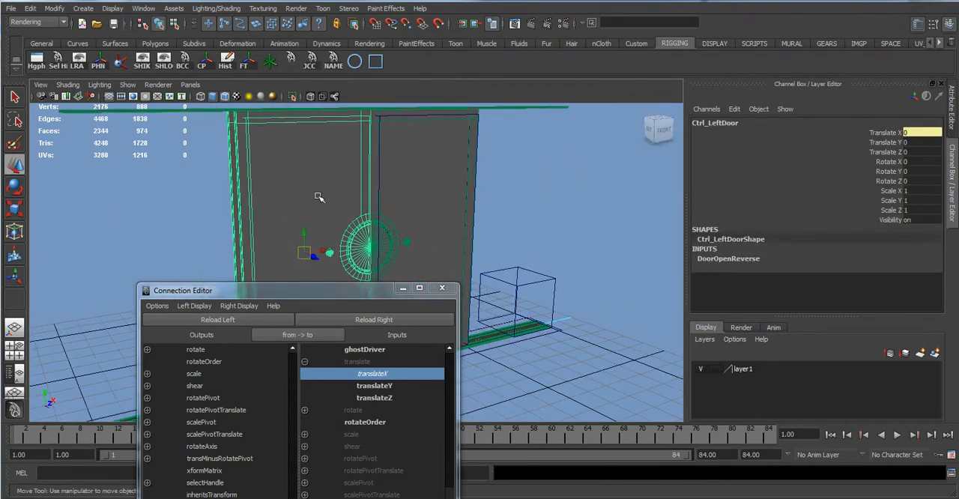
{"action": "left_click", "coordinate": [366, 317]}
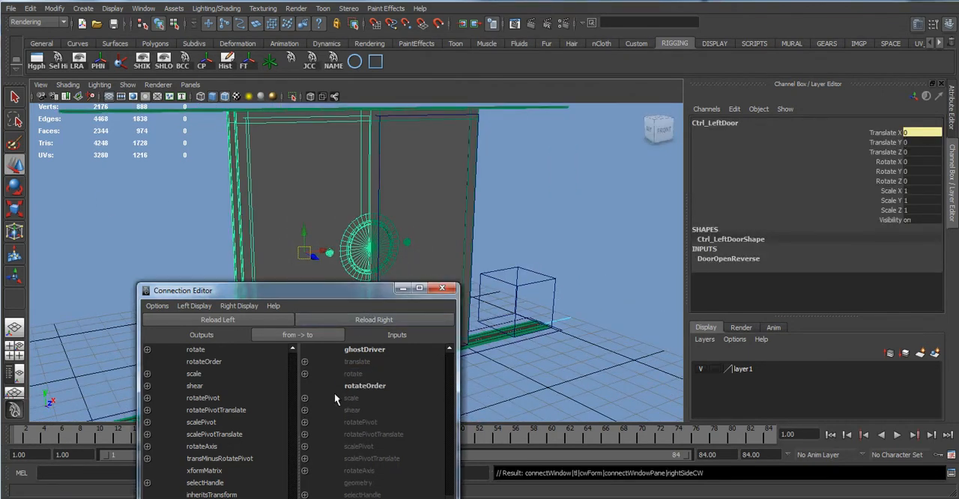
Connect the driver's opendoors attribute to the translateX of Ctrl_LeftDoor, replacing its existing DoorOpenReverse input.
{"action": "left_click_drag", "start_coordinate": [285, 290], "coordinate": [185, 132]}
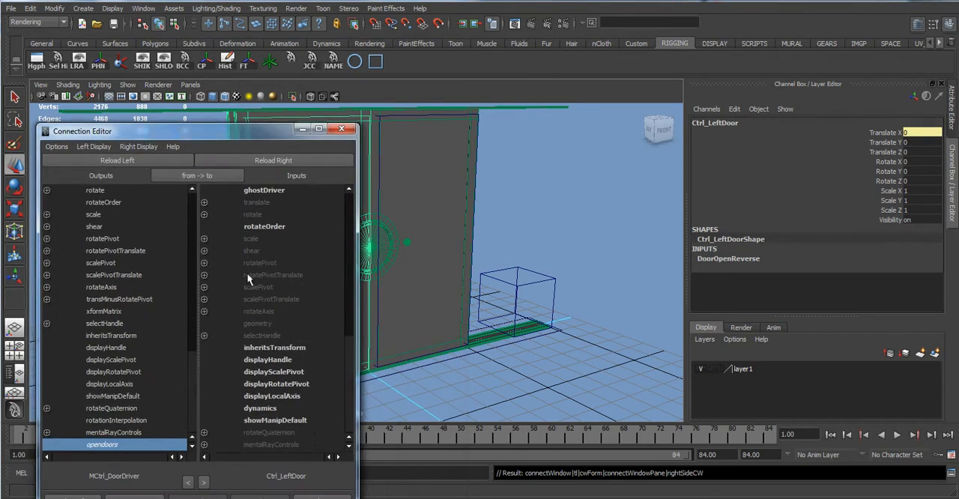
{"action": "left_click", "coordinate": [204, 202]}
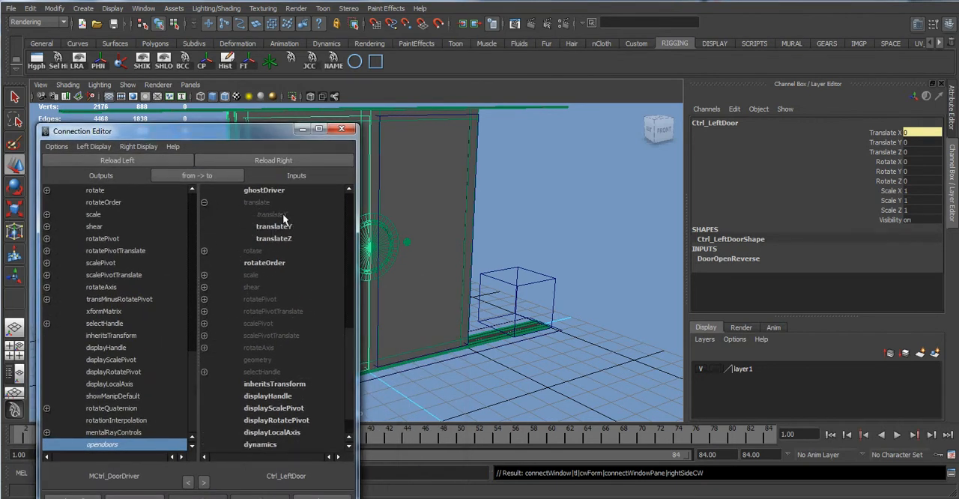
{"action": "left_click", "coordinate": [272, 215]}
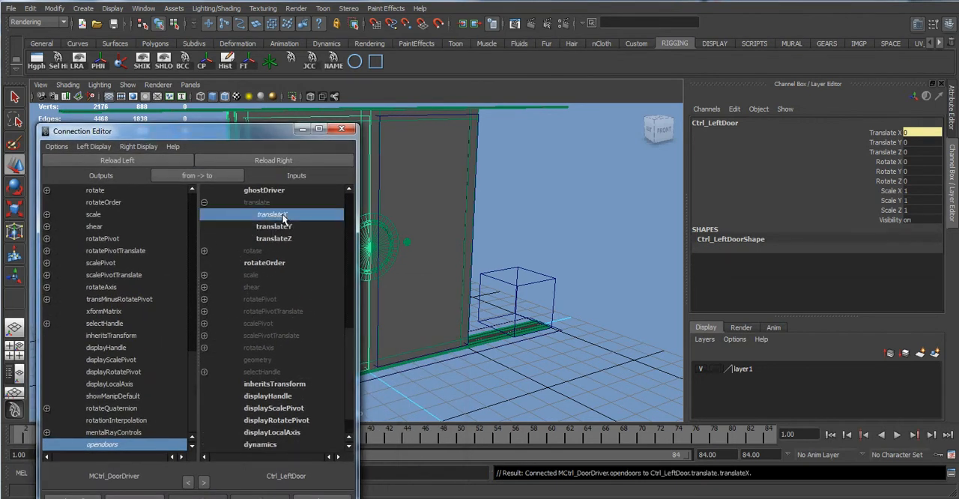
Try varying the door driver's Opendoors attribute with both doors connected, undo the changes, and deselect the driver.
{"action": "left_click", "coordinate": [547, 292]}
{"action": "left_click", "coordinate": [886, 230]}
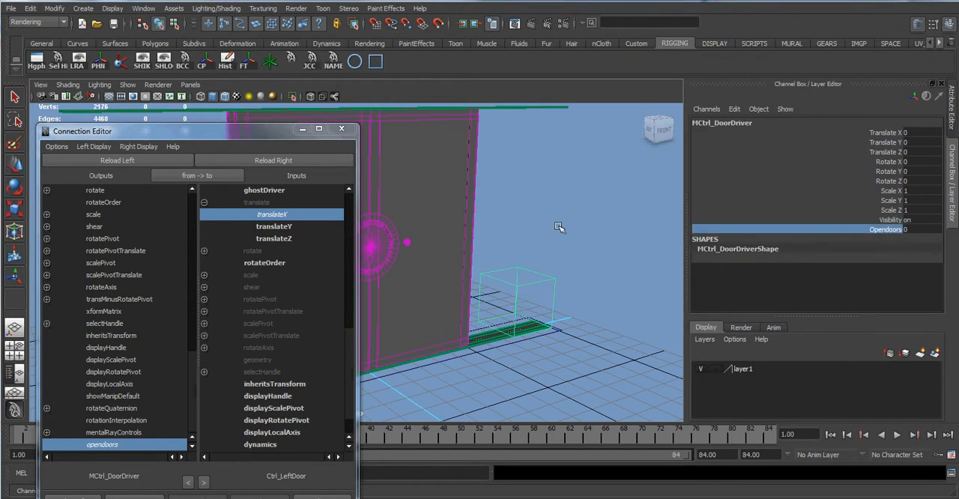
{"action": "middle_click_drag", "start_coordinate": [561, 228], "coordinate": [502, 197]}
{"action": "middle_click_drag", "start_coordinate": [428, 218], "coordinate": [553, 208]}
{"action": "key", "text": "ctrl+z"}
{"action": "key", "text": "ctrl+z"}
{"action": "left_click", "coordinate": [517, 216]}
{"action": "left_click_drag", "start_coordinate": [554, 216], "coordinate": [520, 215], "text": "alt"}
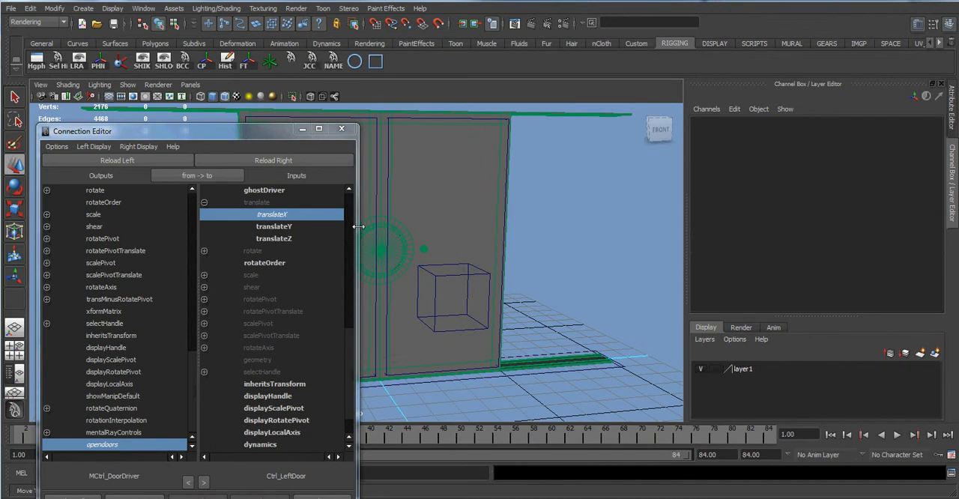
Open the Hypershade in front of the Connection Editor and show both the creatable utility nodes and the scene's existing utilities.
{"action": "left_click", "coordinate": [142, 8]}
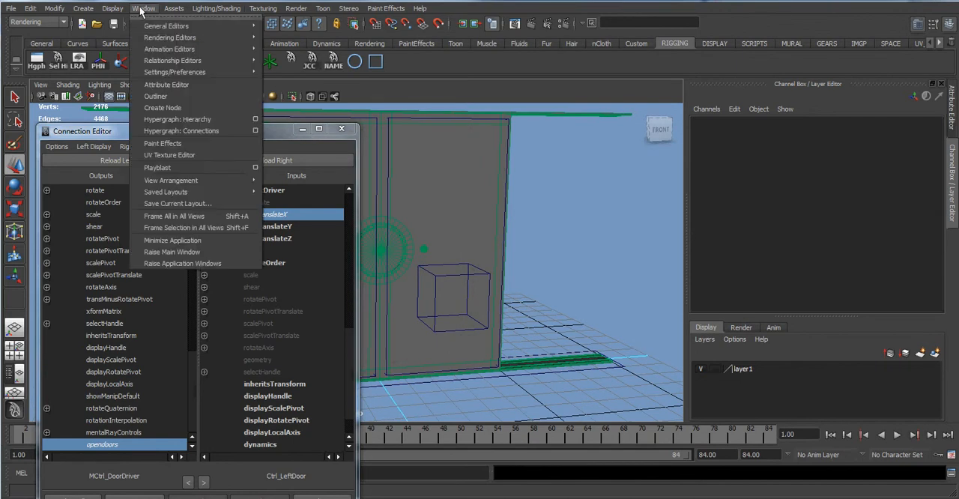
{"action": "mouse_move", "coordinate": [254, 38]}
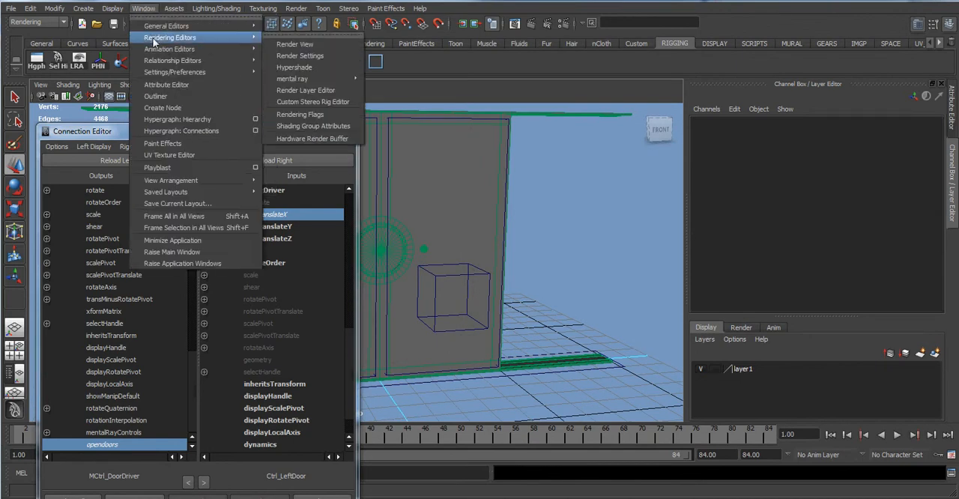
{"action": "left_click", "coordinate": [307, 68]}
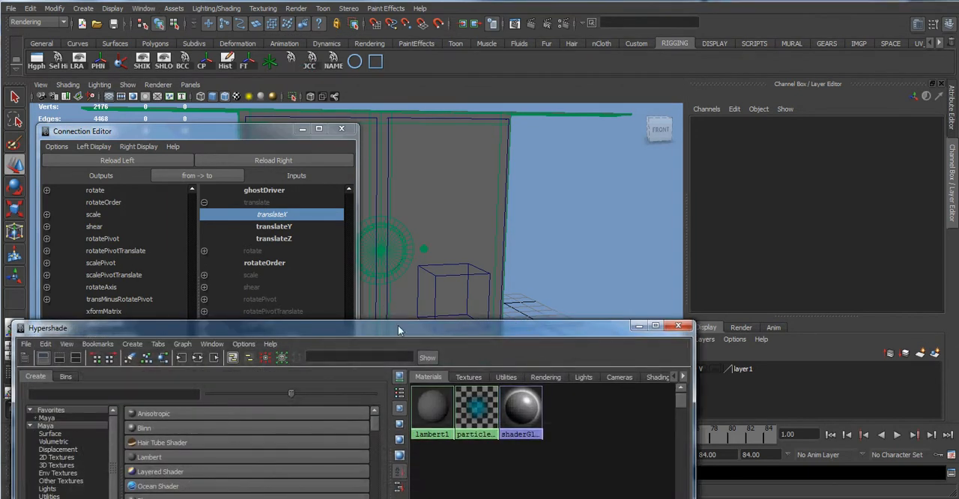
{"action": "left_click_drag", "start_coordinate": [397, 327], "coordinate": [453, 153]}
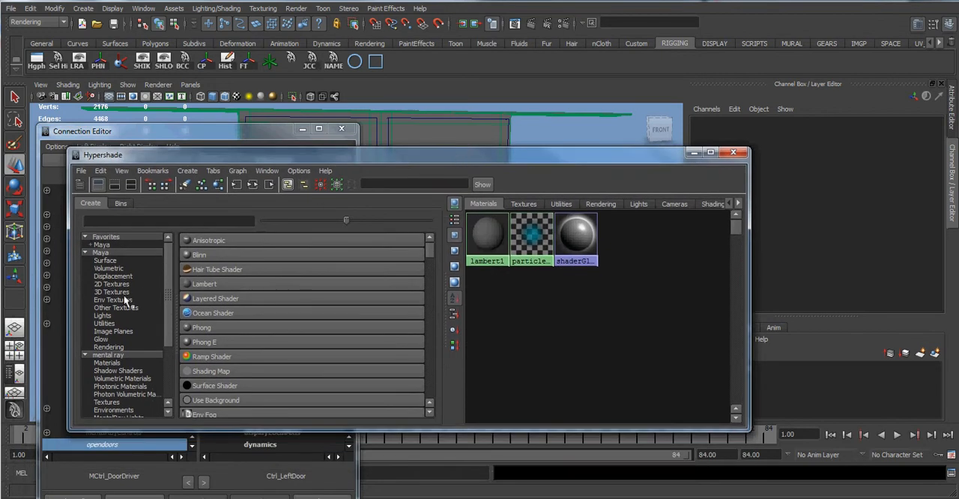
{"action": "left_click", "coordinate": [105, 323]}
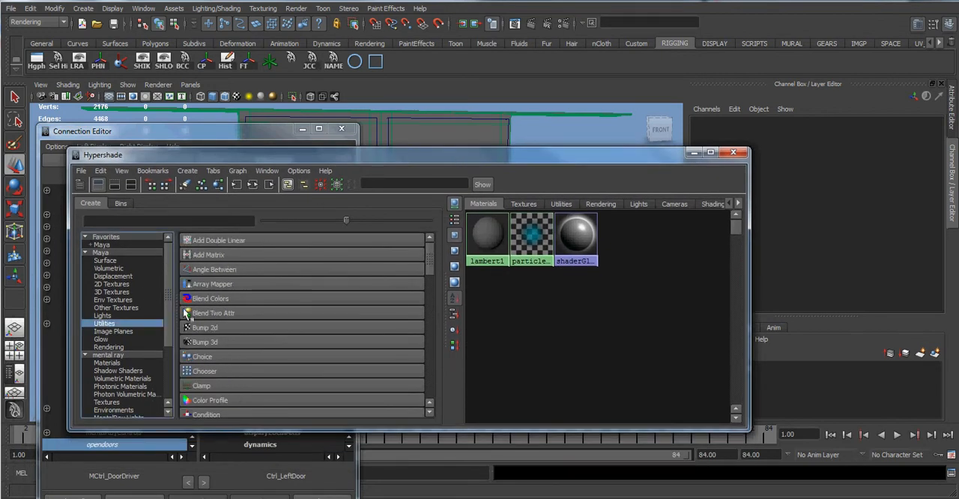
{"action": "left_click", "coordinate": [567, 203]}
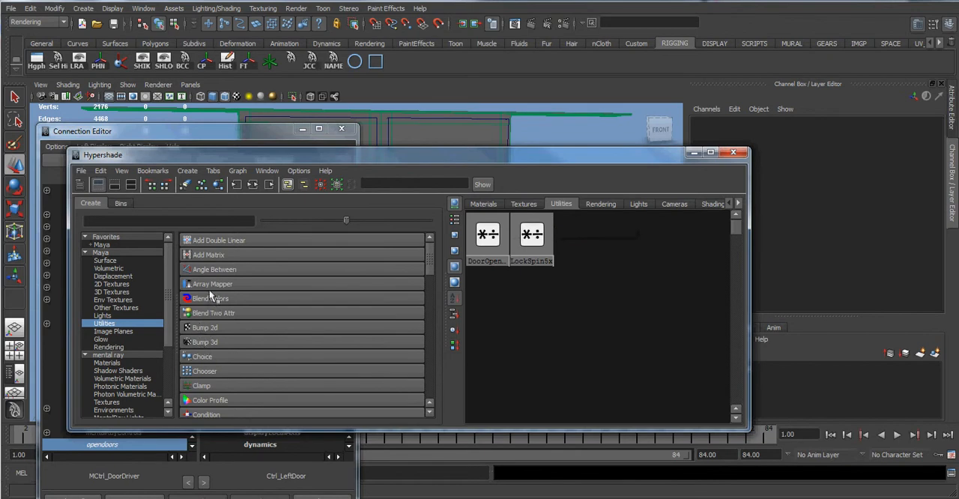
Create a new Multiply Divide utility node in the Hypershade.
{"action": "scroll", "coordinate": [220, 270], "scroll_direction": "down", "scroll_amount": 2}
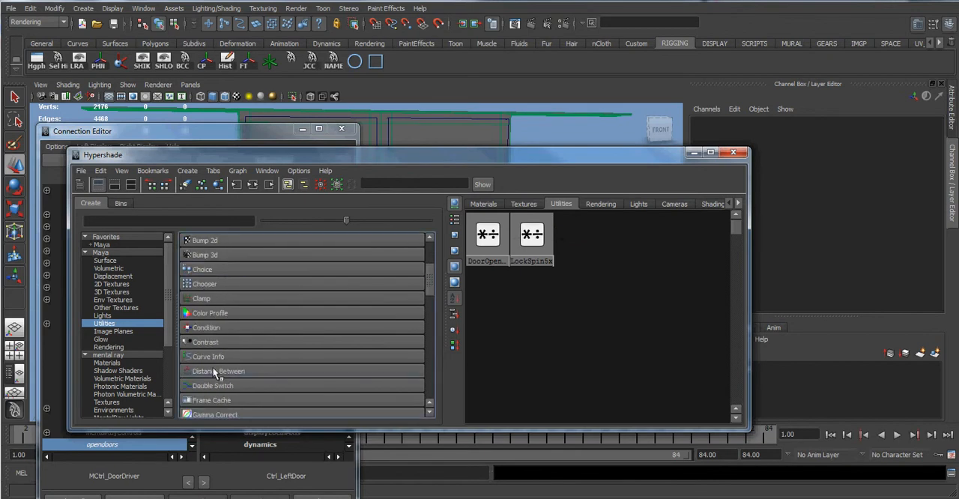
{"action": "scroll", "coordinate": [213, 370], "scroll_direction": "up", "scroll_amount": 2}
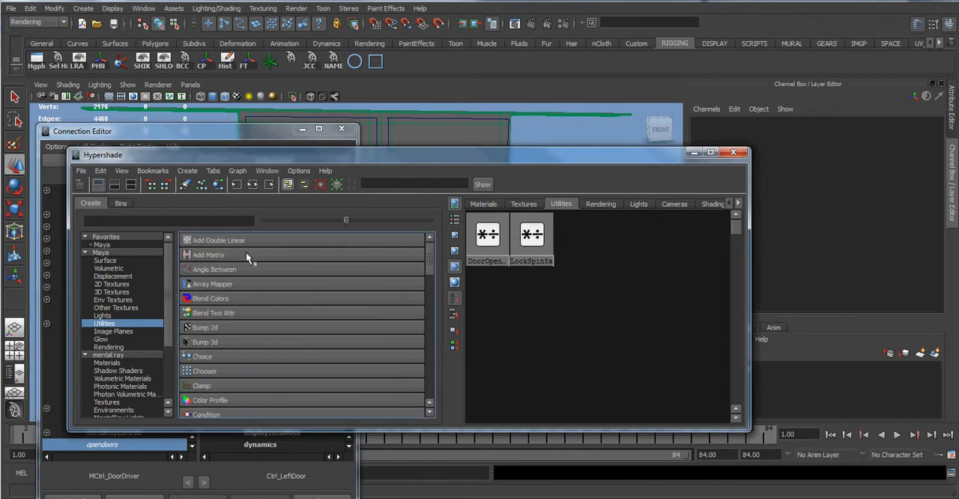
{"action": "scroll", "coordinate": [232, 353], "scroll_direction": "down", "scroll_amount": 10}
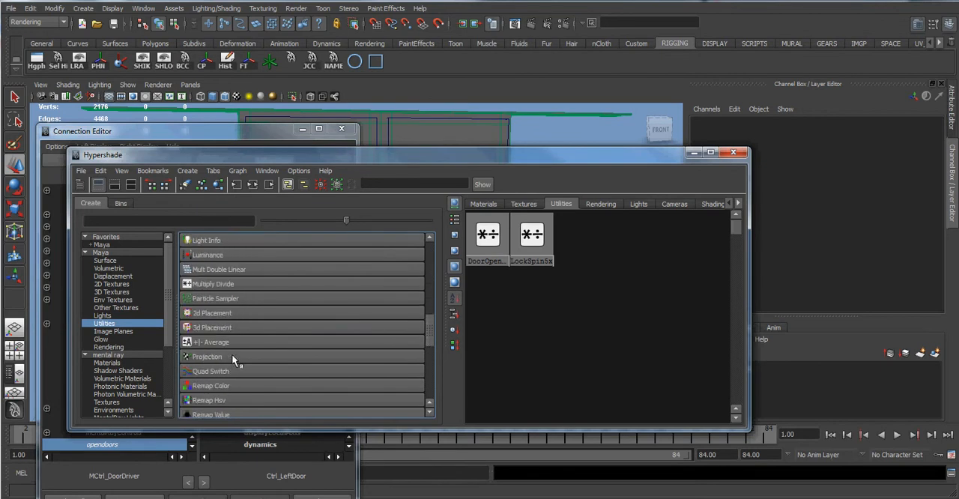
{"action": "scroll", "coordinate": [231, 354], "scroll_direction": "down", "scroll_amount": 1}
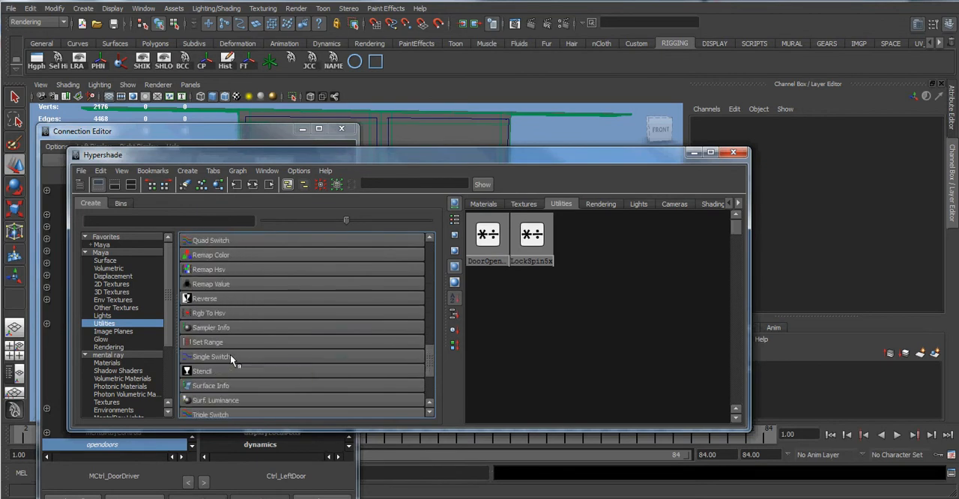
{"action": "scroll", "coordinate": [230, 354], "scroll_direction": "up", "scroll_amount": 3}
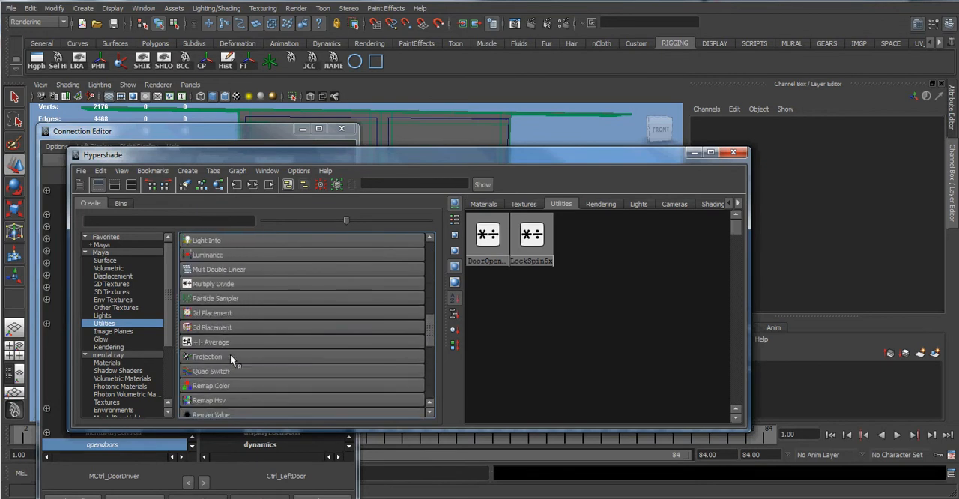
{"action": "left_click", "coordinate": [213, 284]}
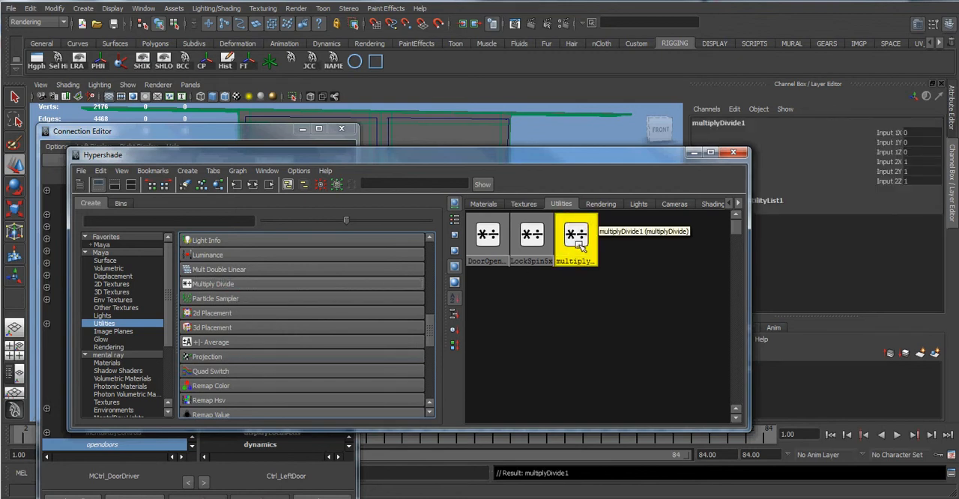
Rename the new multiply divide node to OpenDoors and move the Hypershade clear of the Connection Editor.
{"action": "right_click", "coordinate": [578, 266]}
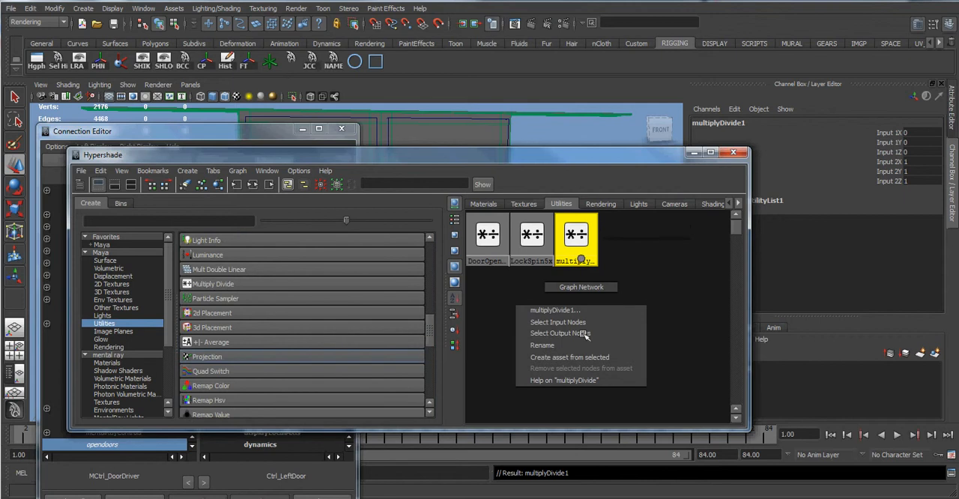
{"action": "left_click", "coordinate": [585, 347]}
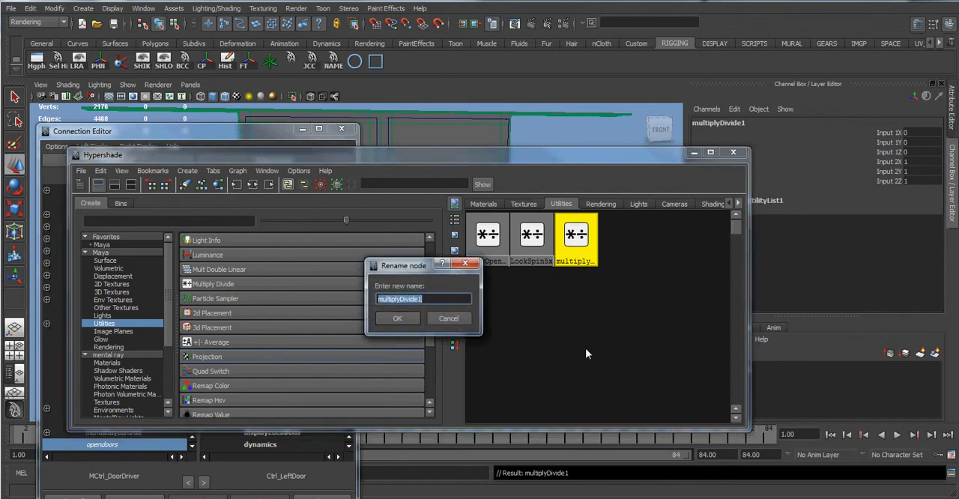
{"action": "type", "text": "OpenDoors"}
{"action": "key", "text": "Return"}
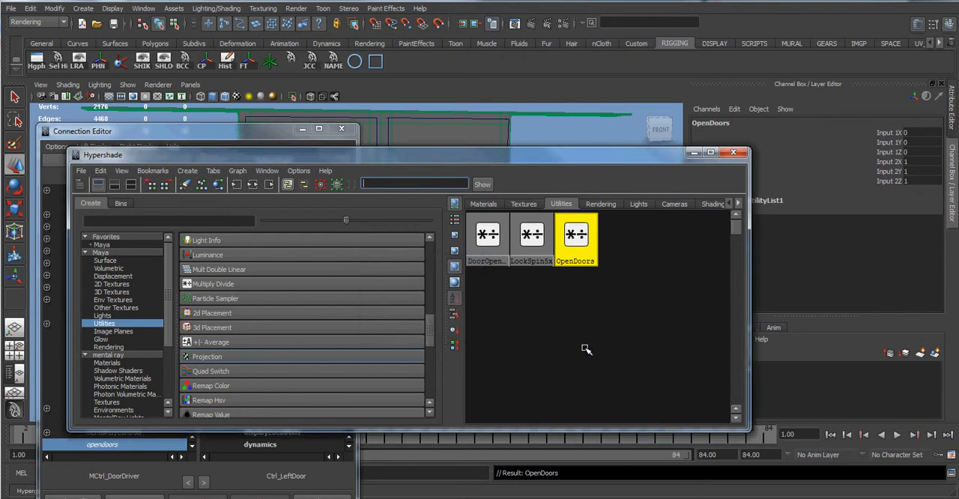
{"action": "left_click_drag", "start_coordinate": [607, 160], "coordinate": [924, 212]}
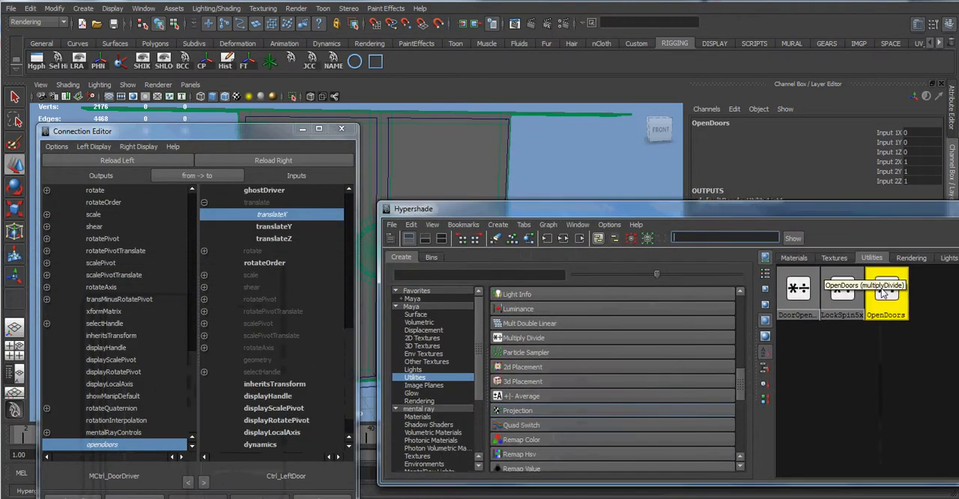
Load the OpenDoors node as the Connection Editor's input side and connect the door driver's opendoors attribute to its input1X.
{"action": "left_click", "coordinate": [257, 160]}
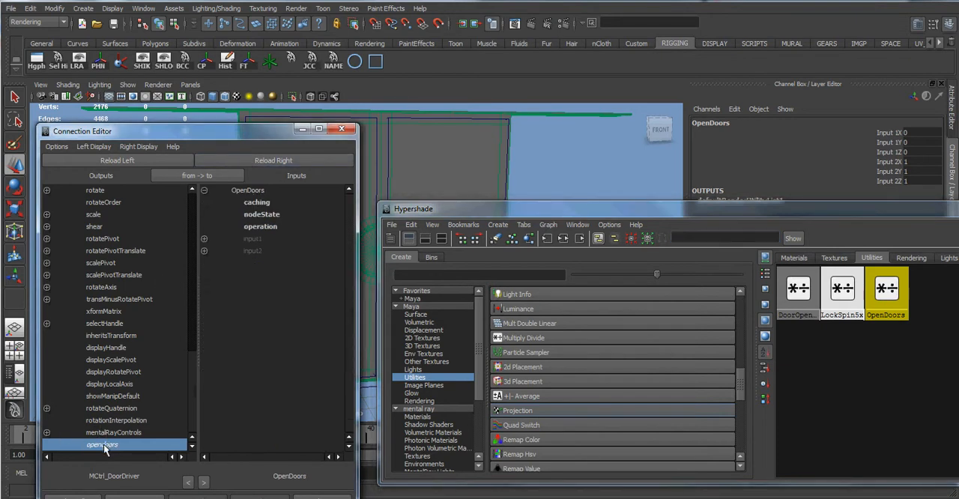
{"action": "left_click", "coordinate": [204, 238]}
{"action": "left_click", "coordinate": [270, 251]}
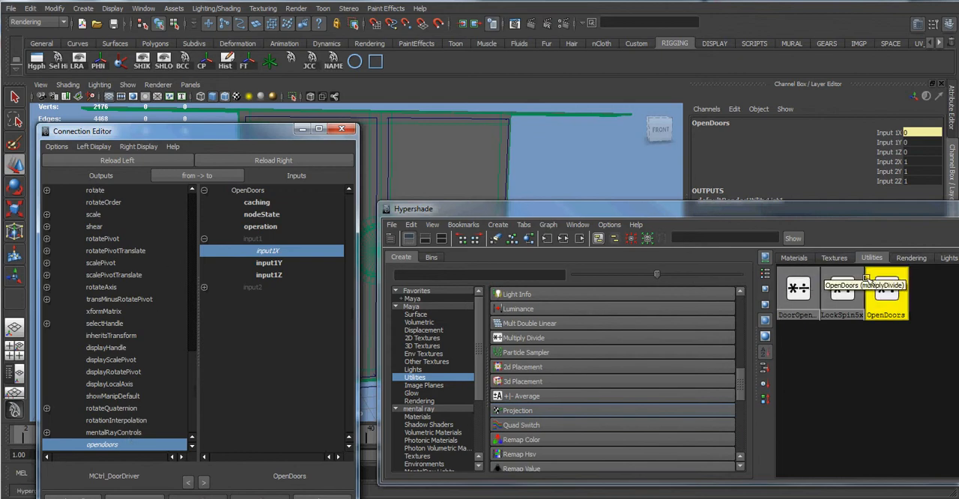
Load OpenDoors as the Connection Editor's output side and the left door control, Ctrl_LeftDoor, as its input side.
{"action": "left_click", "coordinate": [166, 157]}
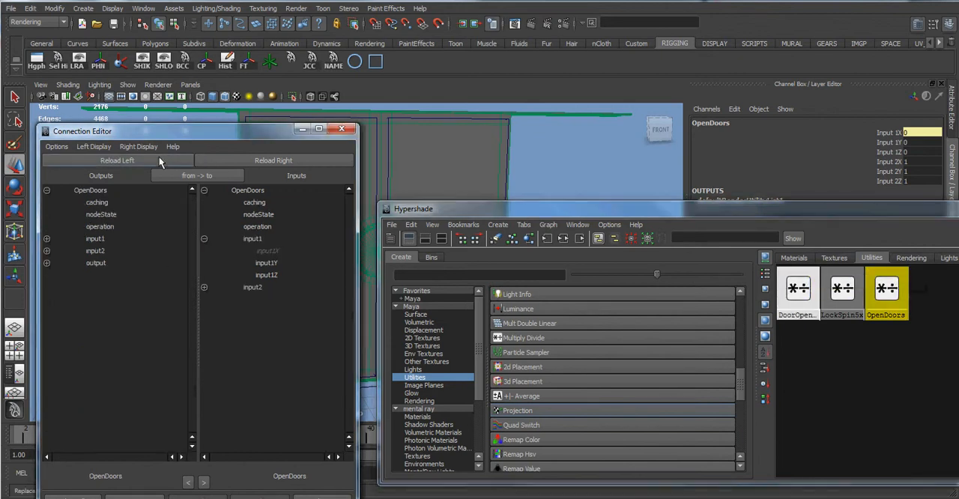
{"action": "left_click_drag", "start_coordinate": [248, 132], "coordinate": [243, 263]}
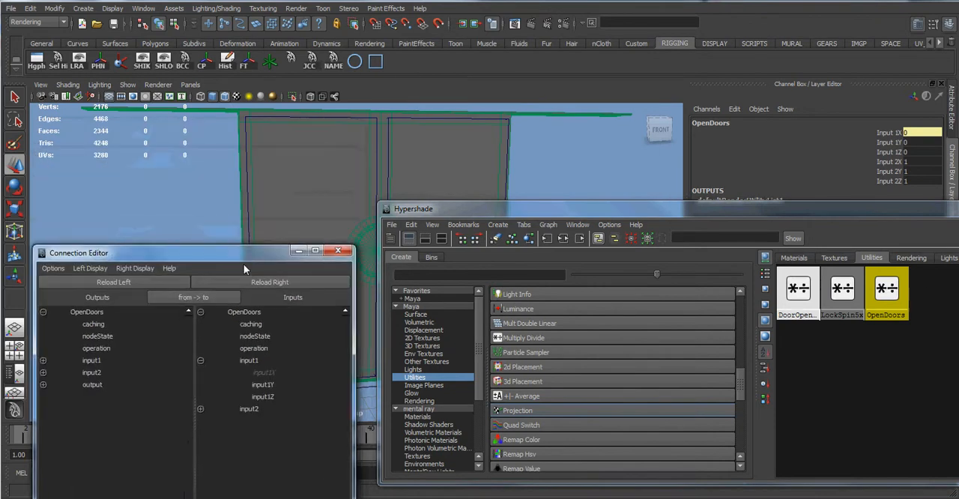
{"action": "left_click", "coordinate": [248, 166]}
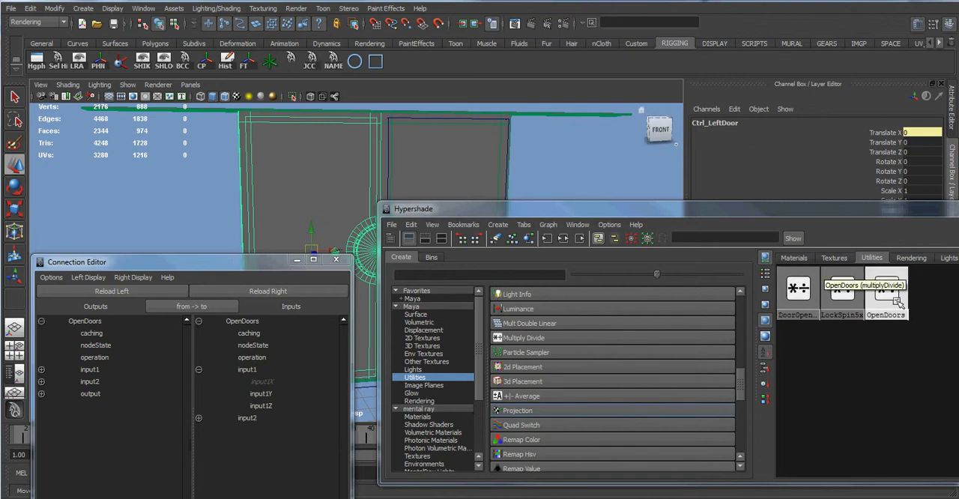
{"action": "left_click", "coordinate": [243, 291]}
{"action": "scroll", "coordinate": [260, 385], "scroll_direction": "down", "scroll_amount": 10}
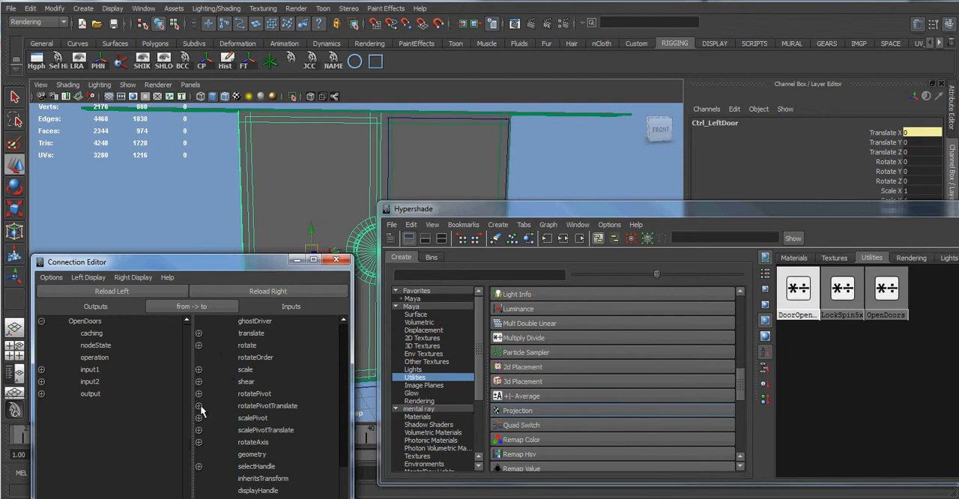
Connect the OpenDoors node's outputX to the left door control's translateX.
{"action": "left_click", "coordinate": [199, 333]}
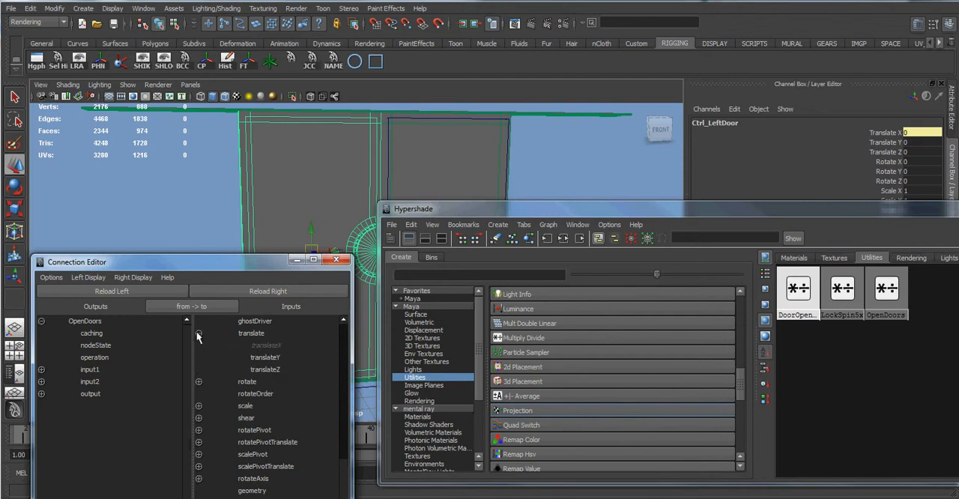
{"action": "left_click", "coordinate": [198, 334]}
{"action": "left_click", "coordinate": [42, 394]}
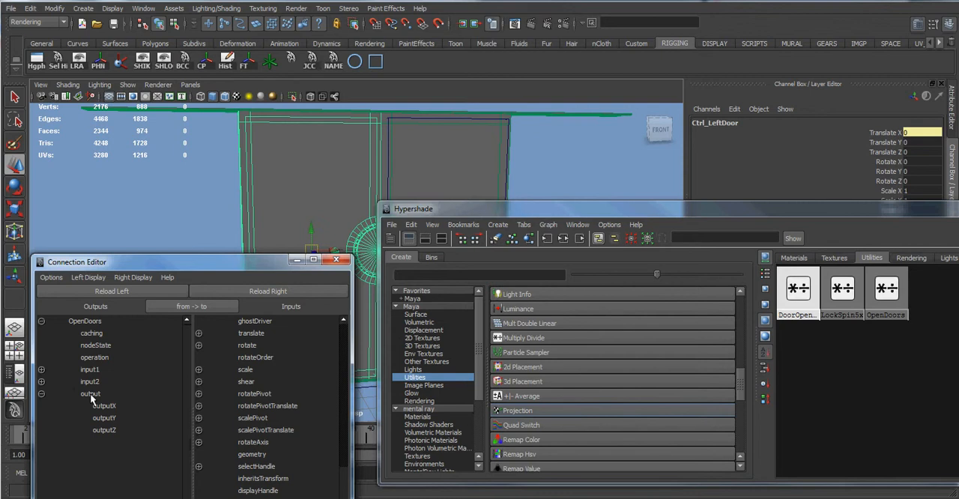
{"action": "left_click", "coordinate": [102, 405]}
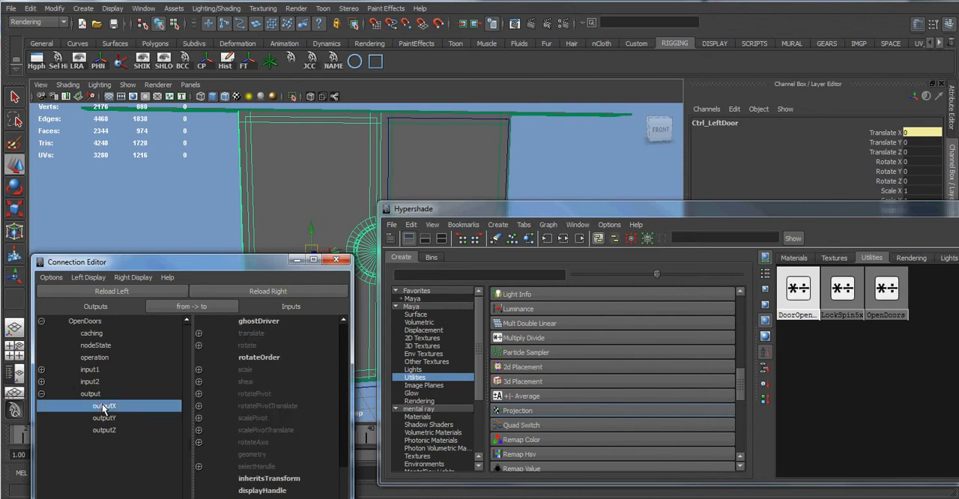
{"action": "left_click", "coordinate": [199, 333]}
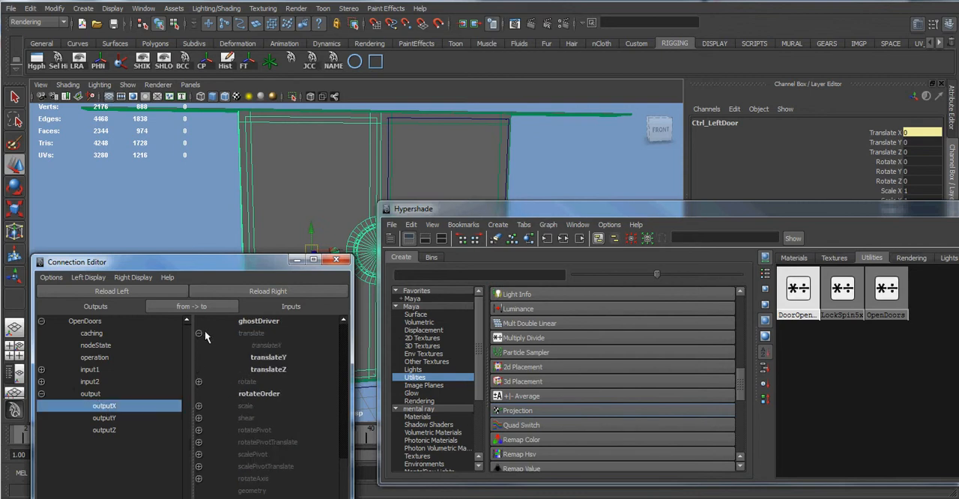
{"action": "left_click", "coordinate": [272, 346]}
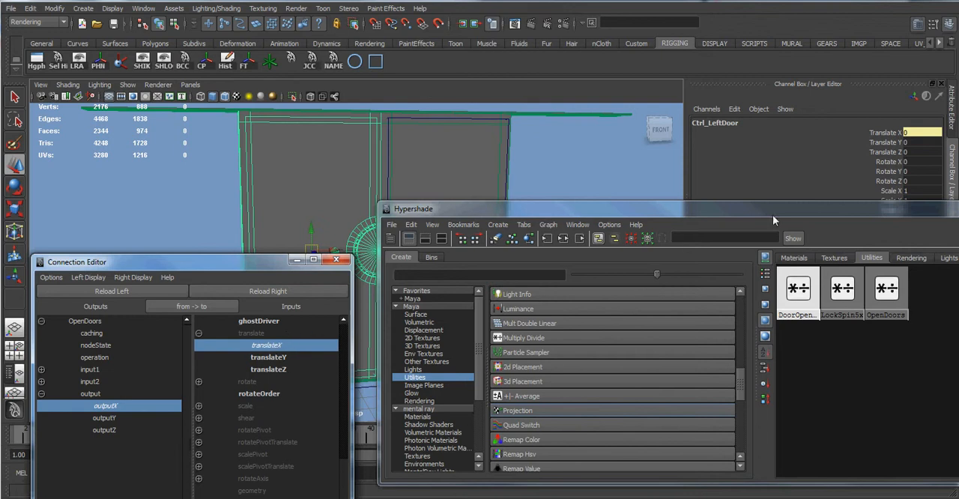
Minimize the Hypershade and the Connection Editor to clear the viewport.
{"action": "left_click_drag", "start_coordinate": [888, 215], "coordinate": [724, 161]}
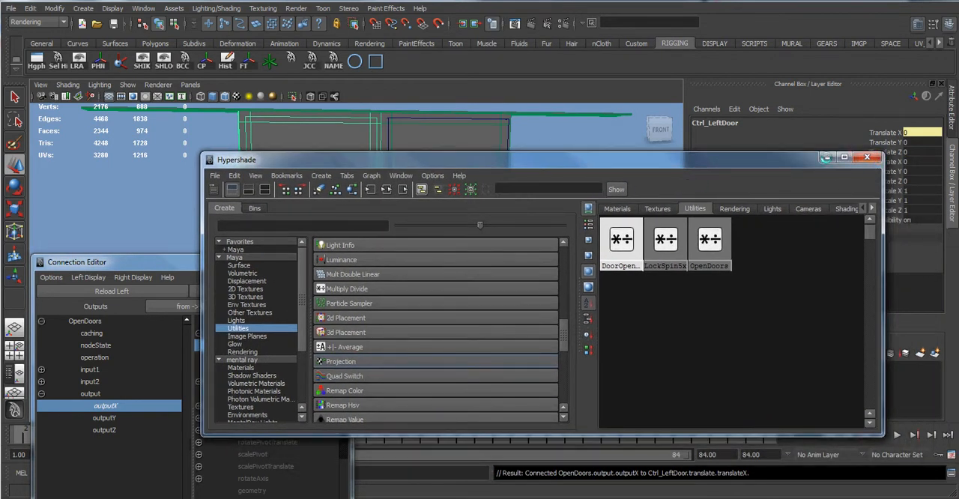
{"action": "left_click", "coordinate": [827, 157]}
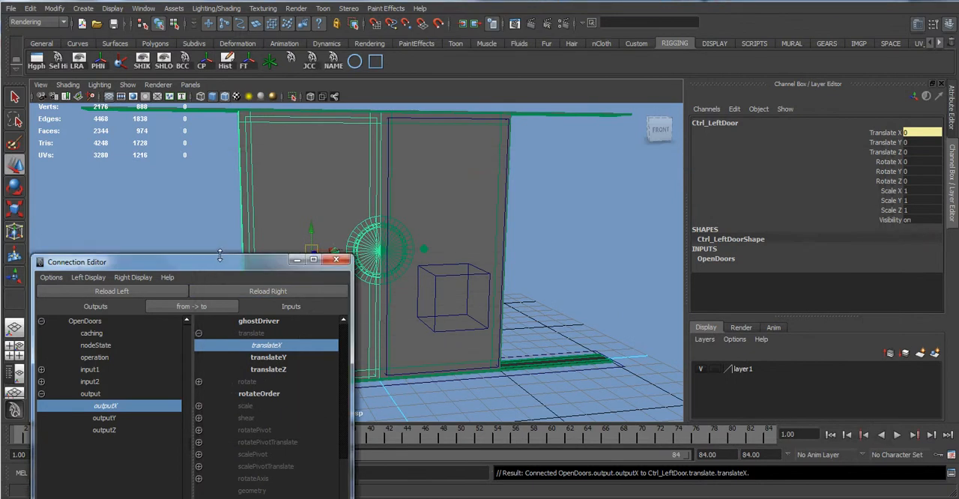
{"action": "left_click", "coordinate": [143, 8]}
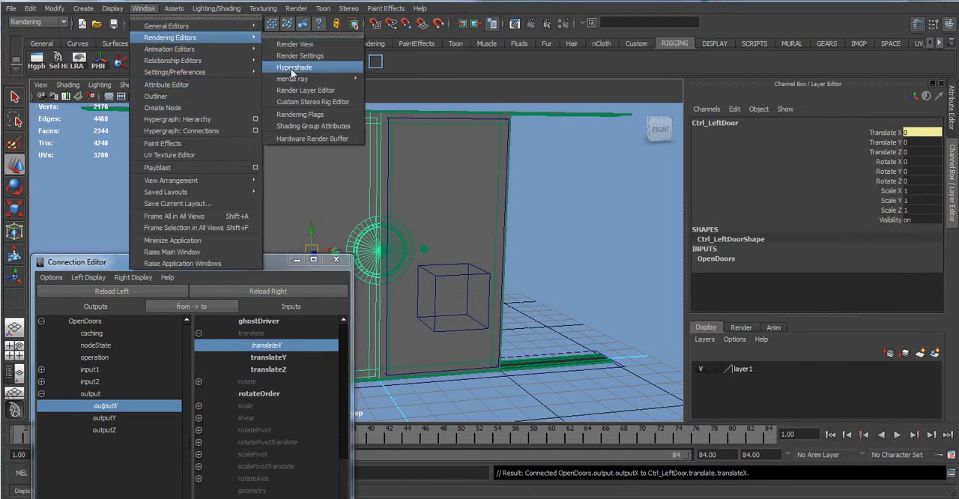
{"action": "left_click", "coordinate": [292, 72]}
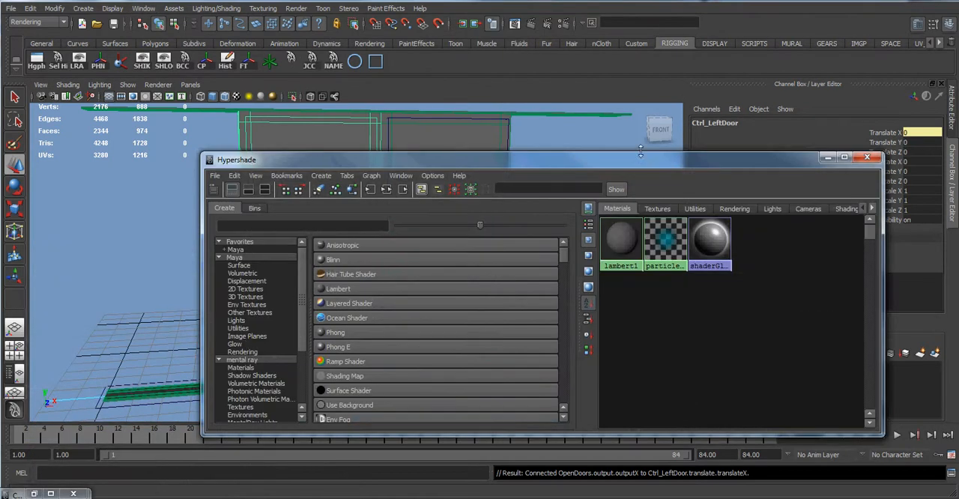
{"action": "left_click", "coordinate": [829, 159]}
Select the door driver, try varying its Opendoors attribute, and undo the change.
{"action": "left_click", "coordinate": [464, 276]}
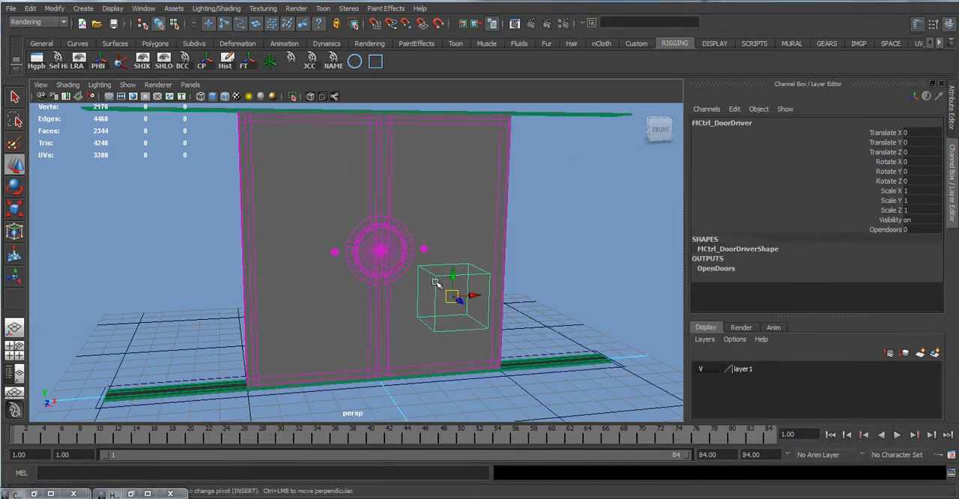
{"action": "left_click", "coordinate": [884, 229]}
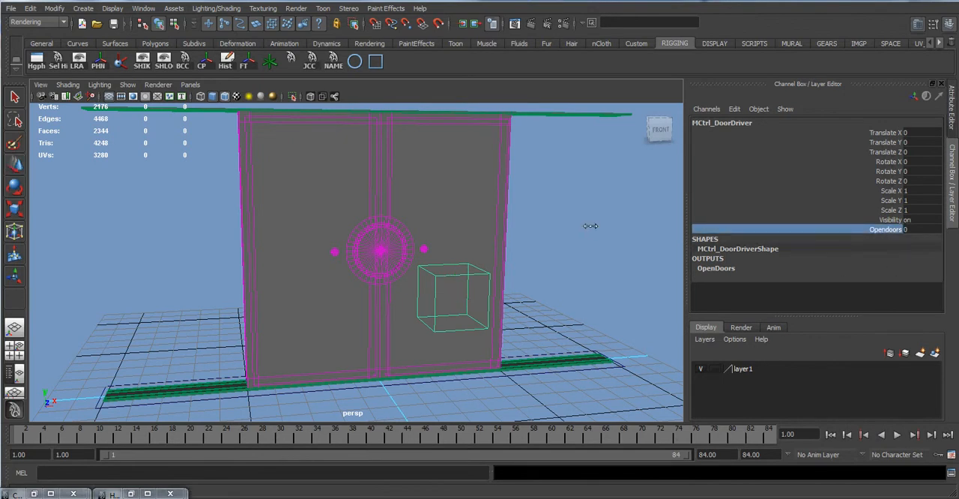
{"action": "middle_click_drag", "start_coordinate": [584, 222], "coordinate": [399, 245]}
Restore the Hypershade, show the scene's utilities, select the OpenDoors node, and move the window clear of its channel values.
{"action": "left_click", "coordinate": [147, 493]}
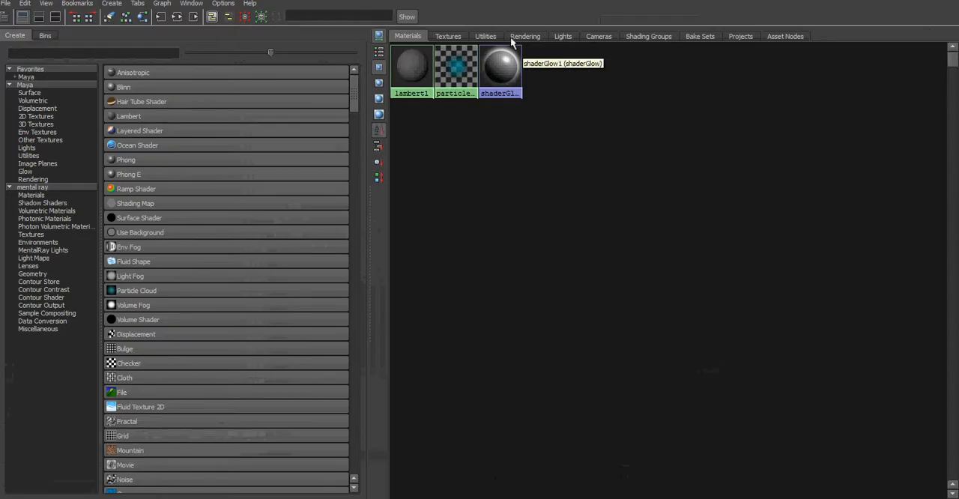
{"action": "left_click", "coordinate": [485, 36]}
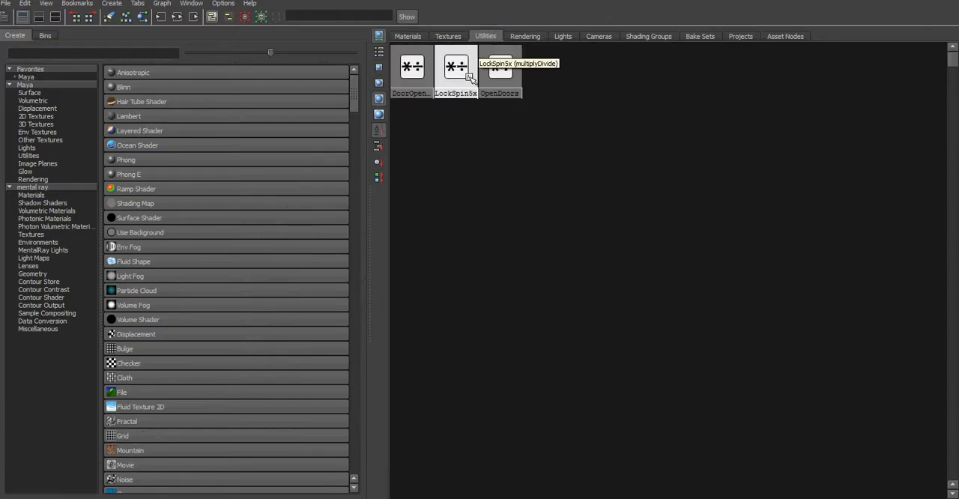
{"action": "left_click", "coordinate": [414, 75]}
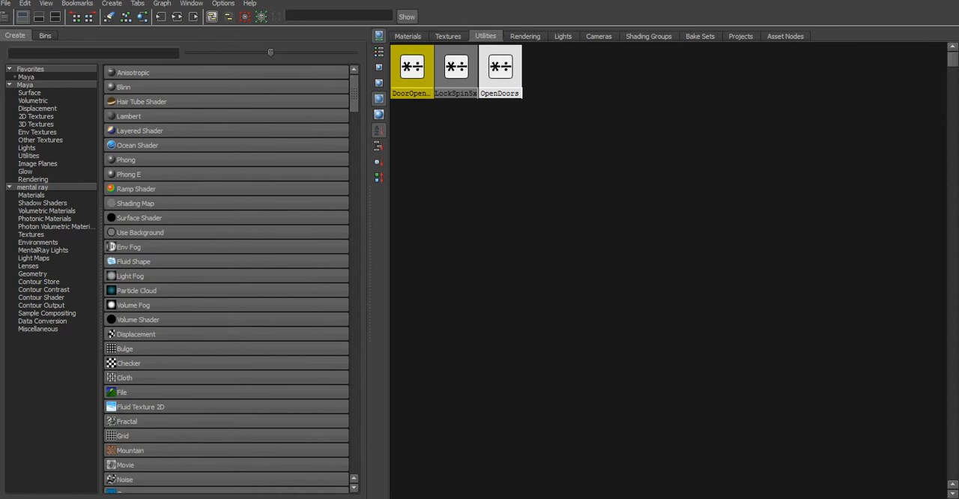
{"action": "left_click", "coordinate": [927, 1]}
{"action": "left_click_drag", "start_coordinate": [621, 162], "coordinate": [419, 162]}
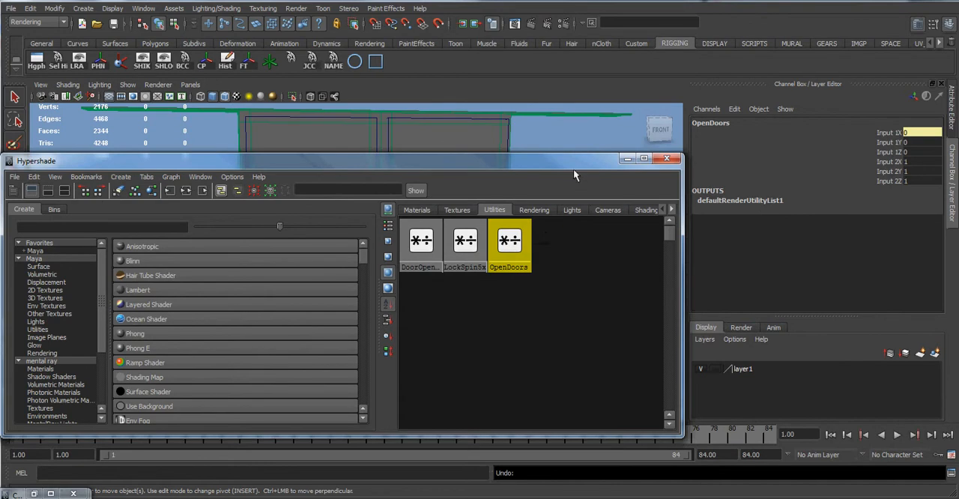
{"action": "left_click_drag", "start_coordinate": [573, 165], "coordinate": [569, 178]}
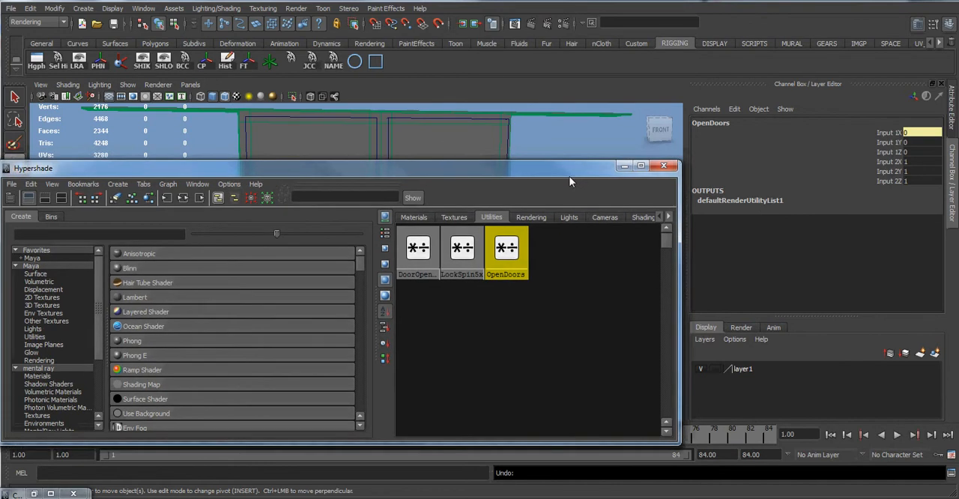
Set the OpenDoors node's Input 2X to -1.
{"action": "double_click", "coordinate": [909, 161]}
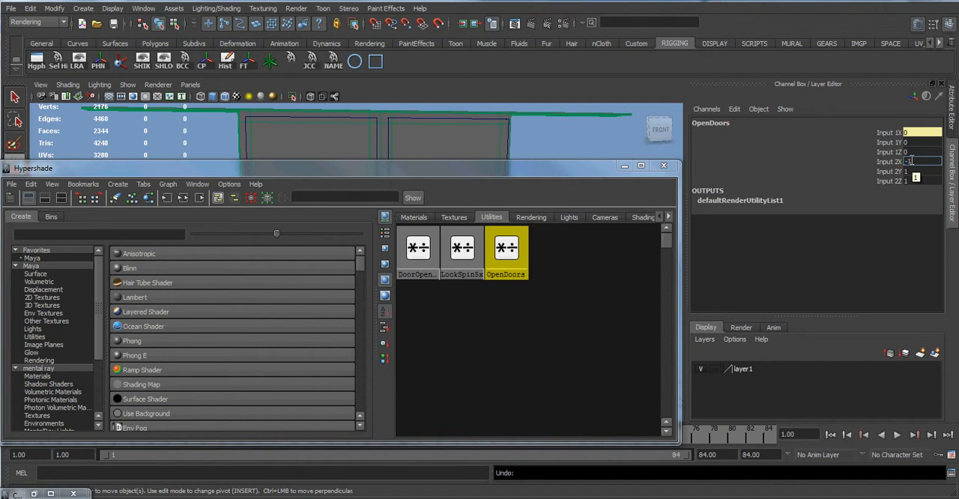
{"action": "type", "text": "-1"}
{"action": "key", "text": "Return"}
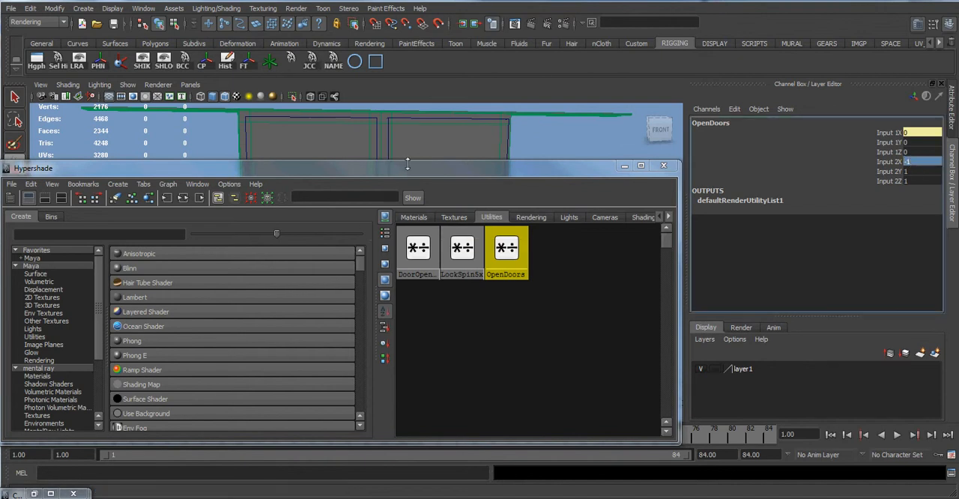
Move the Hypershade below the door driver, then select the driver and try varying its Opendoors attribute with the reversed left door.
{"action": "left_click_drag", "start_coordinate": [406, 167], "coordinate": [477, 353]}
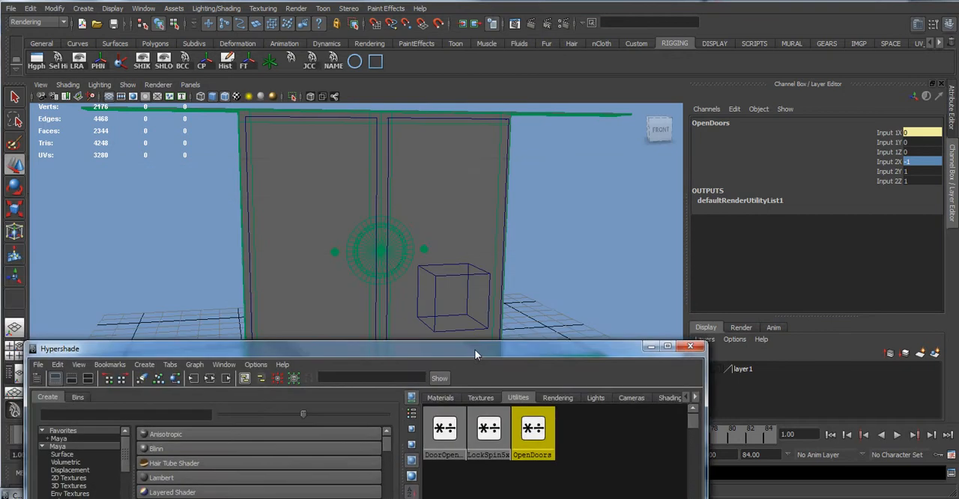
{"action": "left_click", "coordinate": [477, 276]}
{"action": "left_click", "coordinate": [475, 276]}
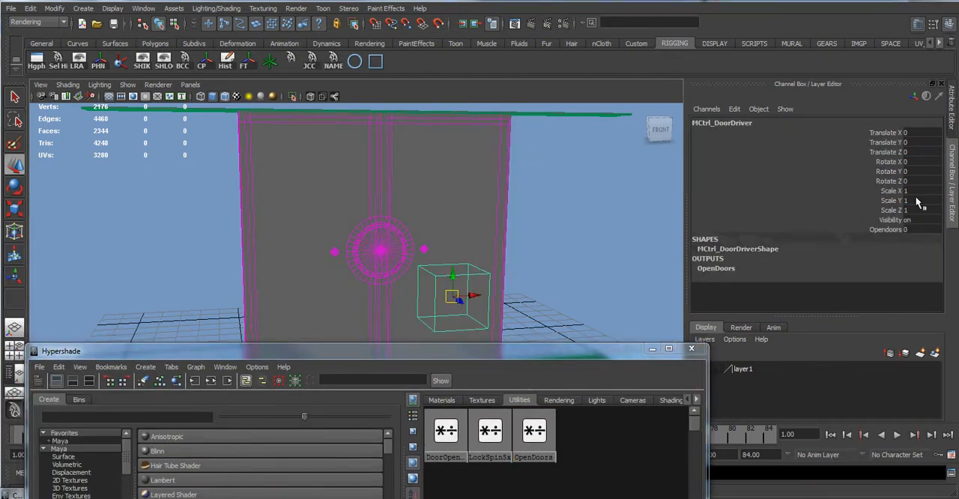
{"action": "left_click", "coordinate": [884, 229]}
{"action": "middle_click_drag", "start_coordinate": [579, 226], "coordinate": [537, 234]}
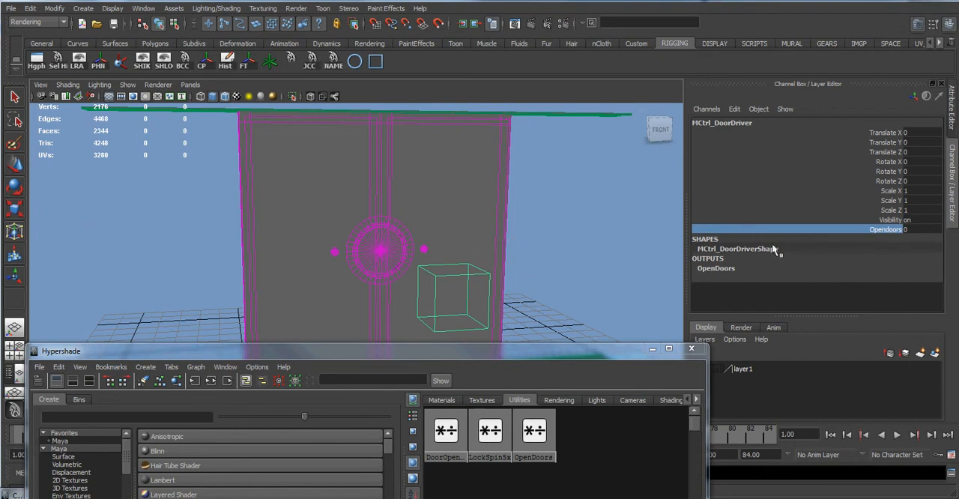
Set the OpenDoors node's Input 2X to -2.
{"action": "left_click", "coordinate": [534, 431]}
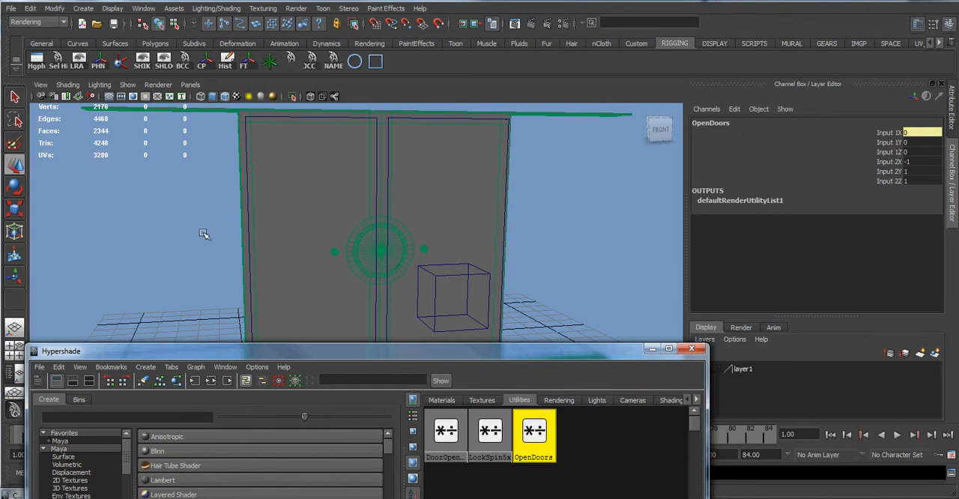
{"action": "double_click", "coordinate": [915, 161]}
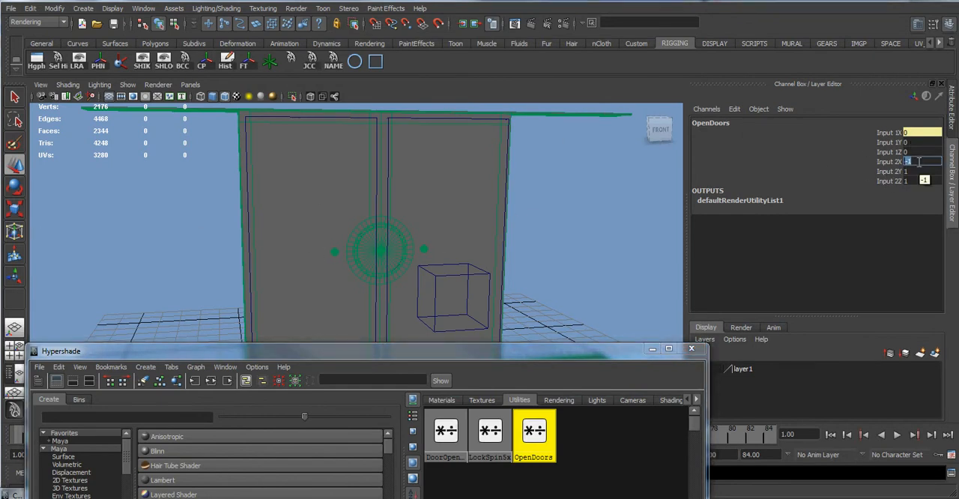
{"action": "type", "text": "-2"}
{"action": "key", "text": "Return"}
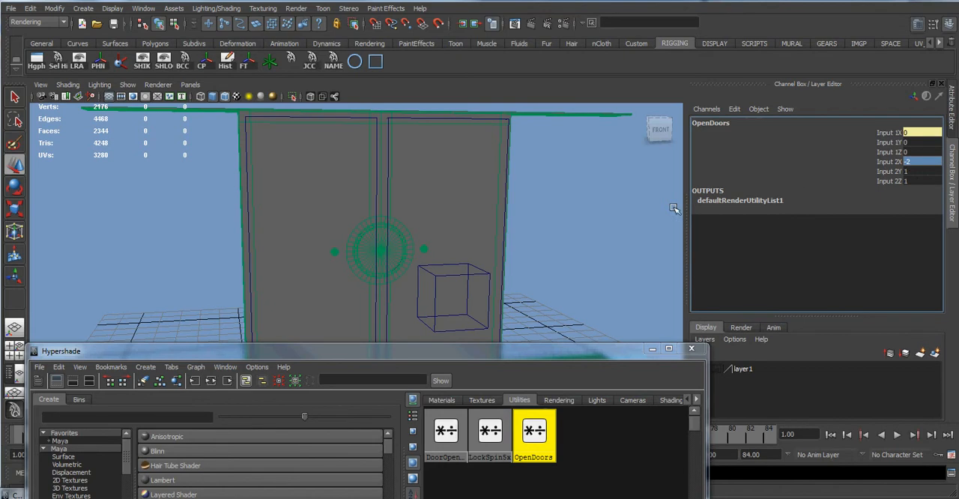
Try raising the door driver's Opendoors attribute to 5 with the -2 multiplier, undo the change, and clear the selection.
{"action": "left_click", "coordinate": [473, 268]}
{"action": "left_click", "coordinate": [888, 230]}
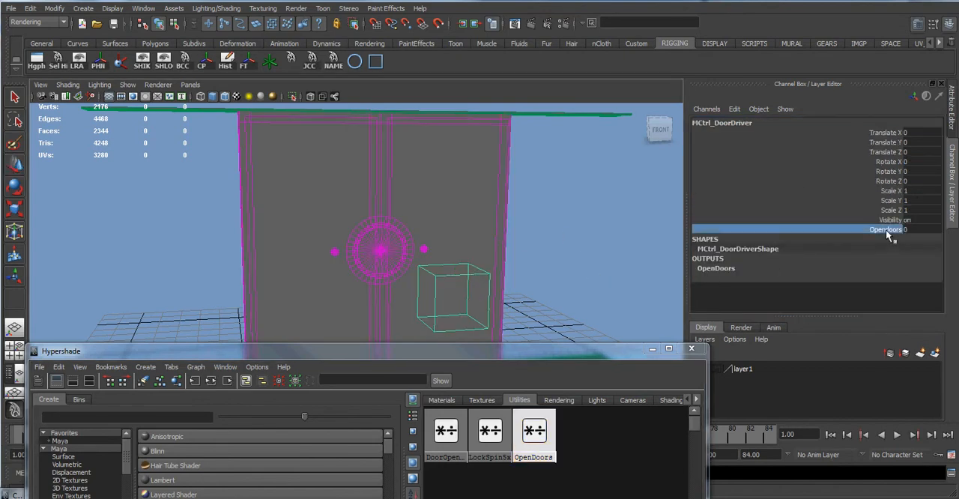
{"action": "middle_click_drag", "start_coordinate": [588, 249], "coordinate": [671, 251]}
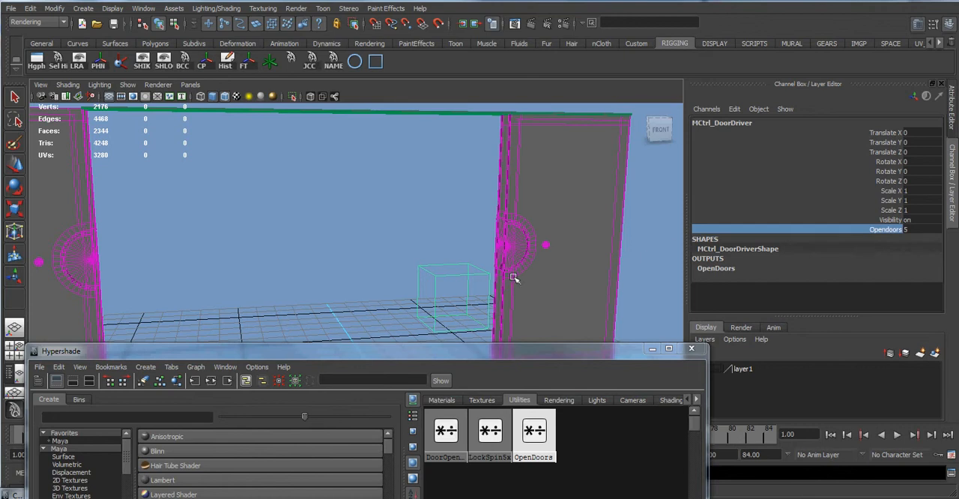
{"action": "key", "text": "ctrl+z"}
{"action": "key", "text": "ctrl+z"}
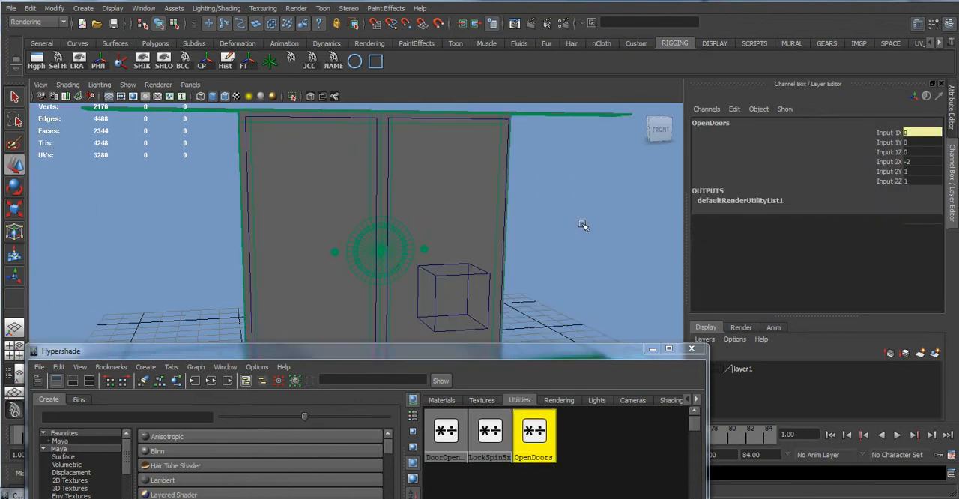
{"action": "left_click", "coordinate": [541, 251]}
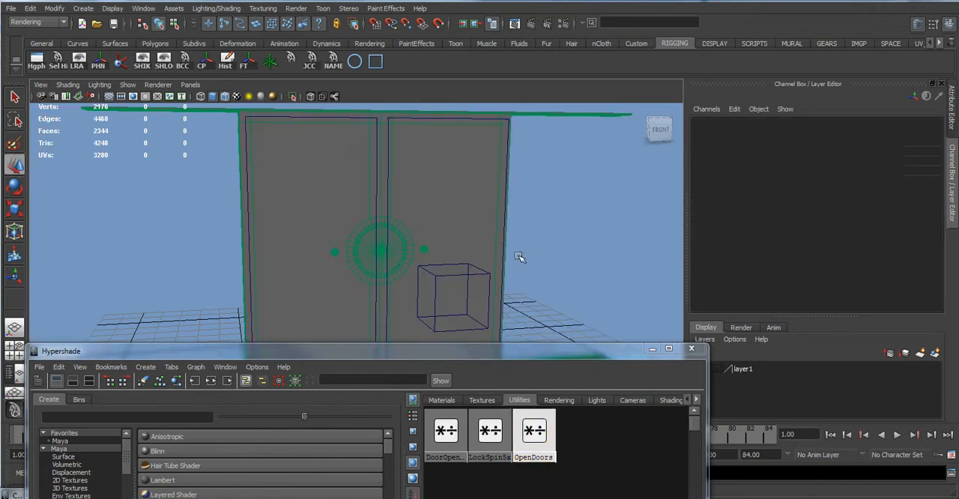
Examine the front lock wheel's input connections, the LockSpin5x node's multiplier values and the door driver's attributes.
{"action": "left_click_drag", "start_coordinate": [519, 263], "coordinate": [549, 267], "text": "alt"}
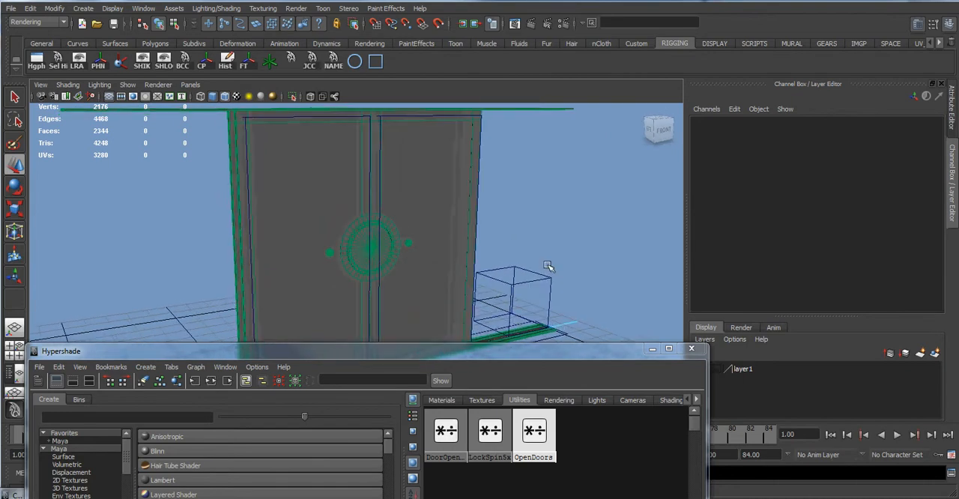
{"action": "left_click", "coordinate": [390, 238]}
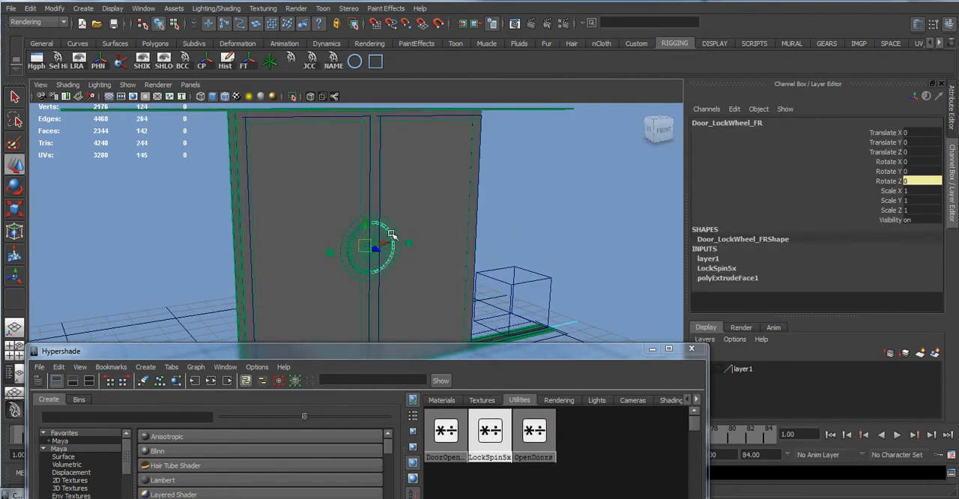
{"action": "right_click_drag", "start_coordinate": [404, 242], "coordinate": [434, 244], "text": "alt"}
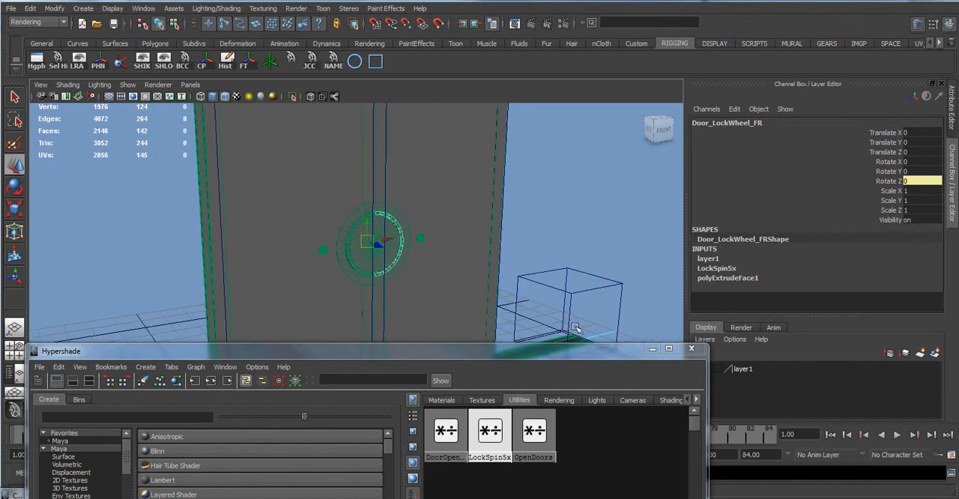
{"action": "left_click", "coordinate": [501, 430]}
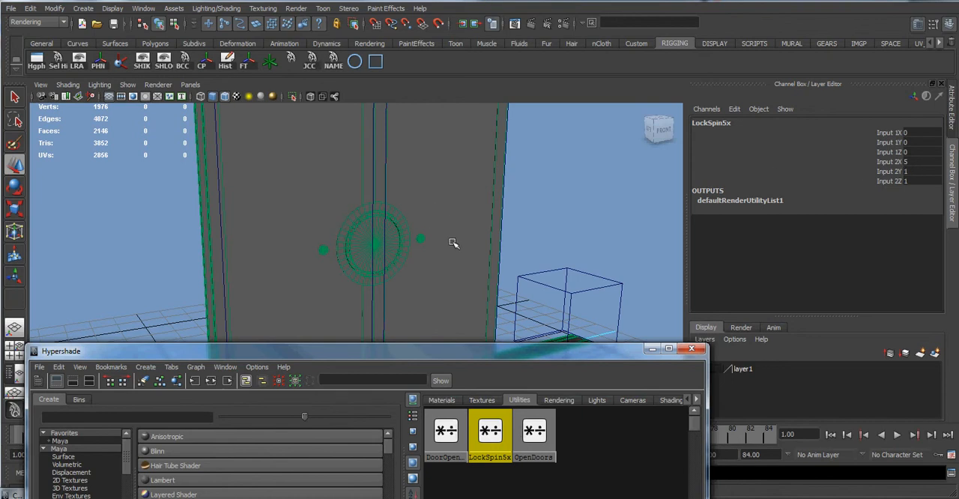
{"action": "left_click", "coordinate": [575, 270]}
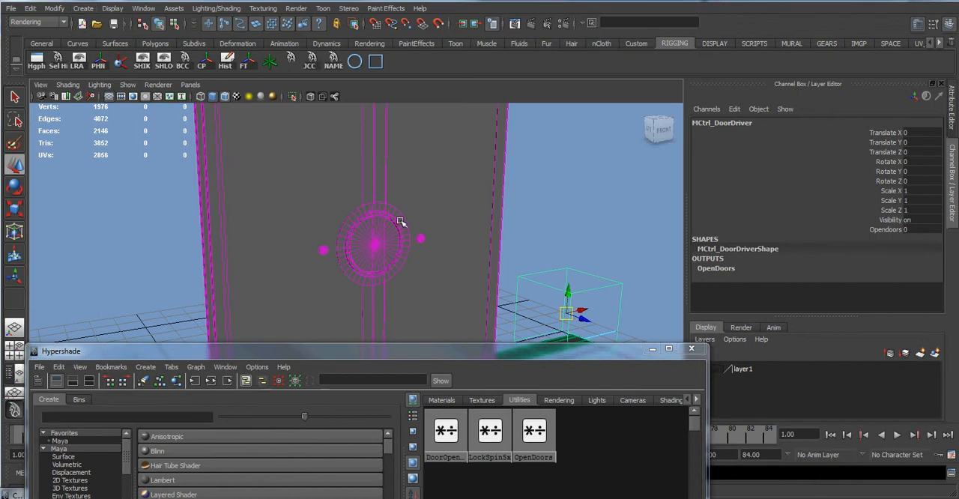
{"action": "left_click", "coordinate": [382, 238]}
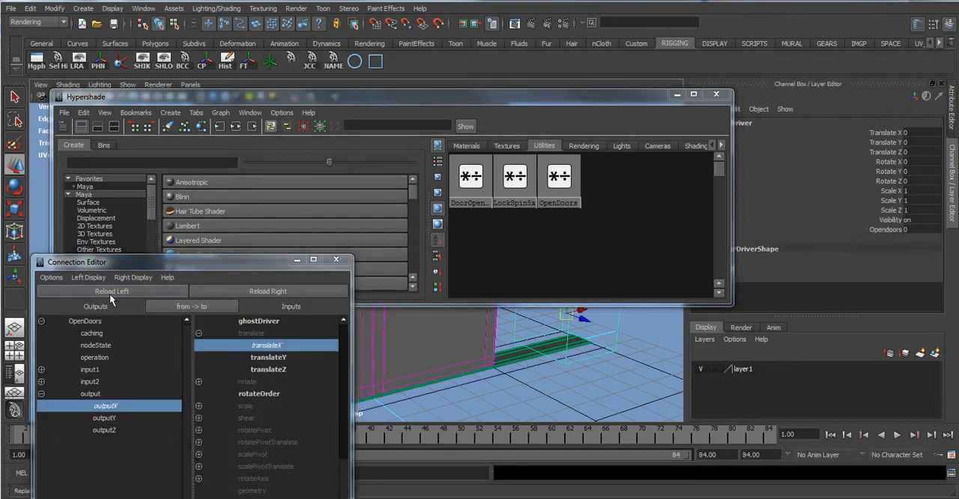
Load MCtrl_DoorDriver as the output object and Door_LockWheel_FR as the input object in the Connection Editor, keeping the lock wheel in view.
{"action": "left_click", "coordinate": [109, 292]}
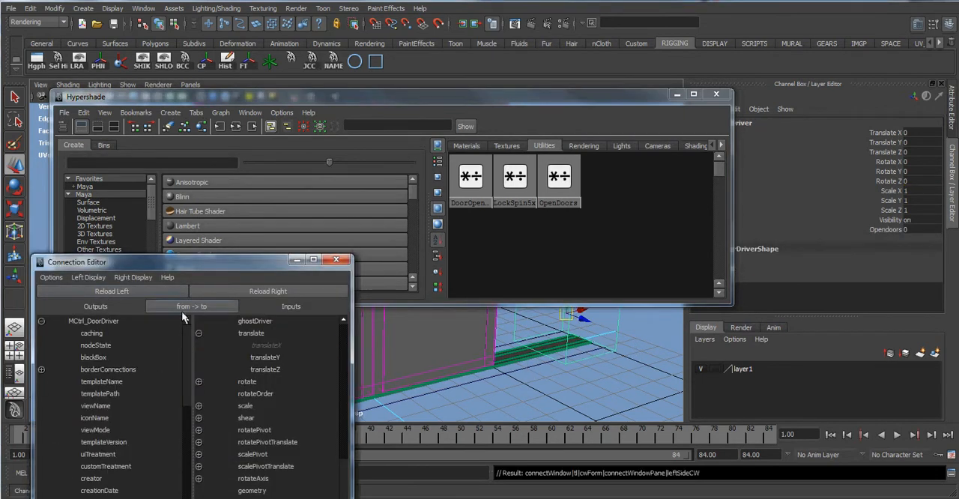
{"action": "left_click_drag", "start_coordinate": [638, 99], "coordinate": [957, 447]}
{"action": "left_click", "coordinate": [391, 218]}
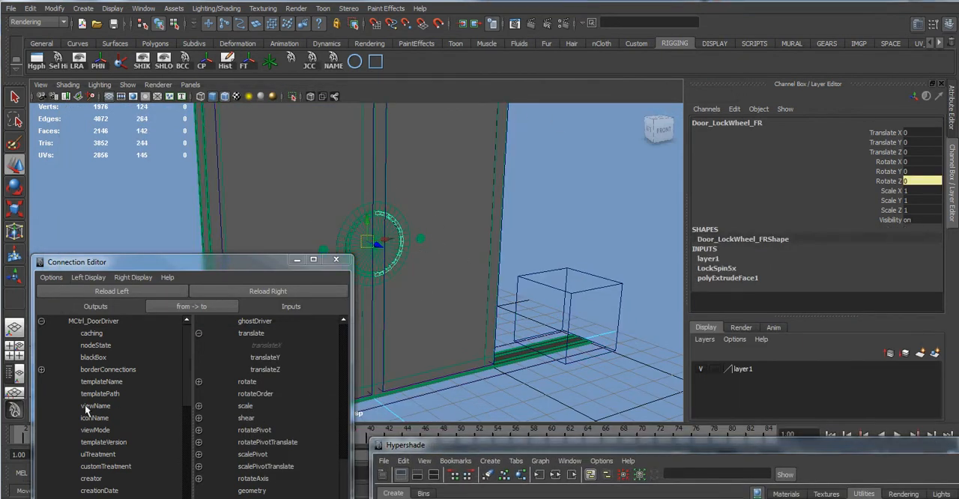
{"action": "left_click", "coordinate": [220, 286]}
{"action": "scroll", "coordinate": [113, 378], "scroll_direction": "down", "scroll_amount": 5}
{"action": "scroll", "coordinate": [70, 455], "scroll_direction": "down", "scroll_amount": 8}
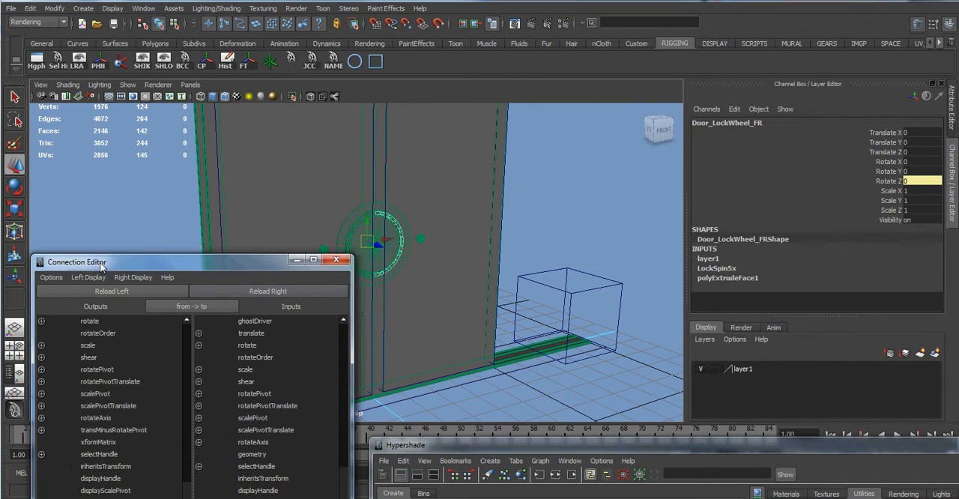
{"action": "left_click_drag", "start_coordinate": [103, 264], "coordinate": [103, 143]}
Add a keyable float attribute named Rotate to MCtrl_DoorDriver with minimum 0 and maximum 360.
{"action": "left_click", "coordinate": [534, 274]}
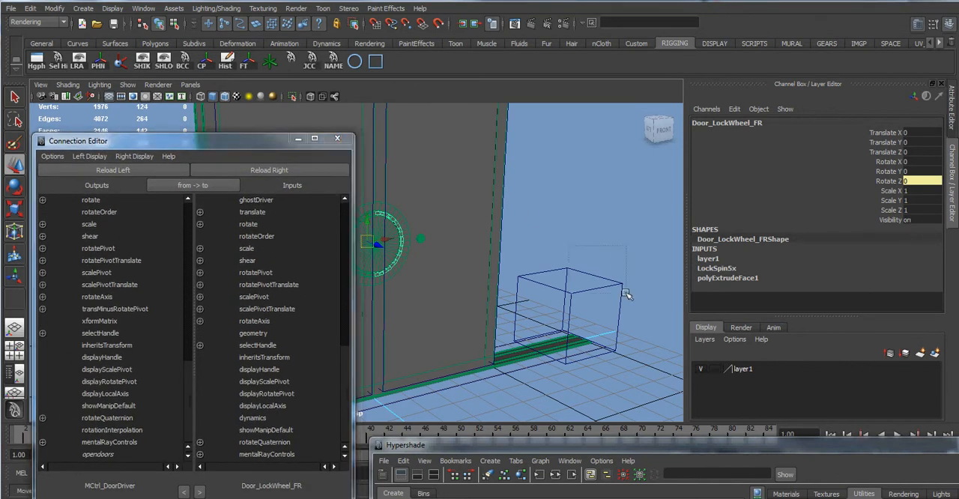
{"action": "left_click", "coordinate": [47, 9]}
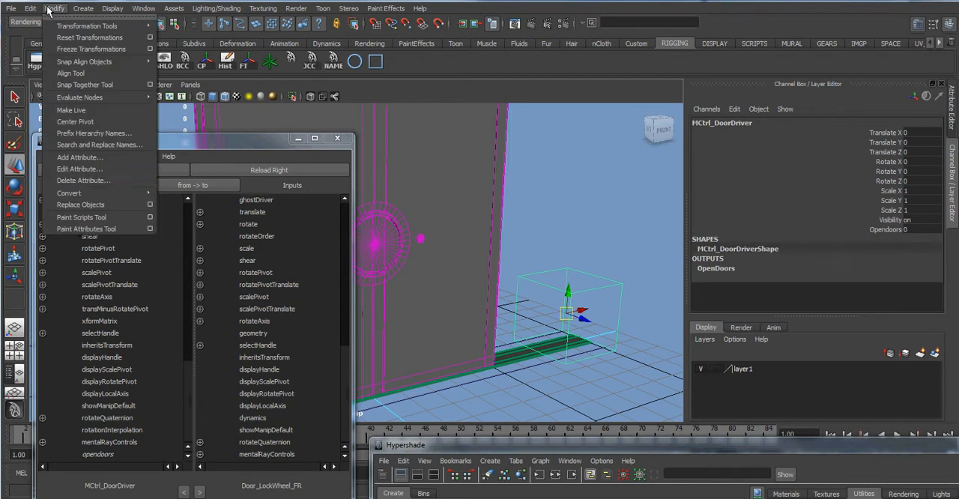
{"action": "left_click", "coordinate": [86, 161]}
{"action": "left_click", "coordinate": [442, 209]}
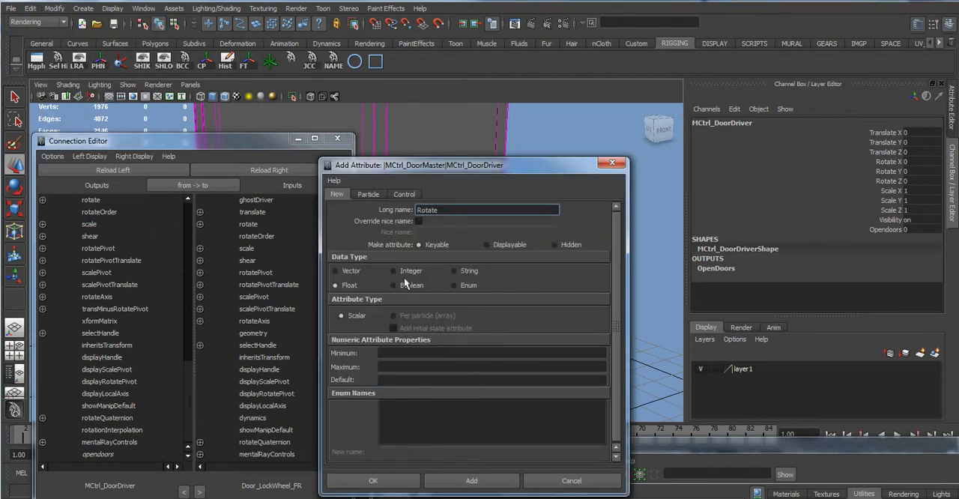
{"action": "left_click", "coordinate": [404, 353]}
{"action": "key", "text": "Tab"}
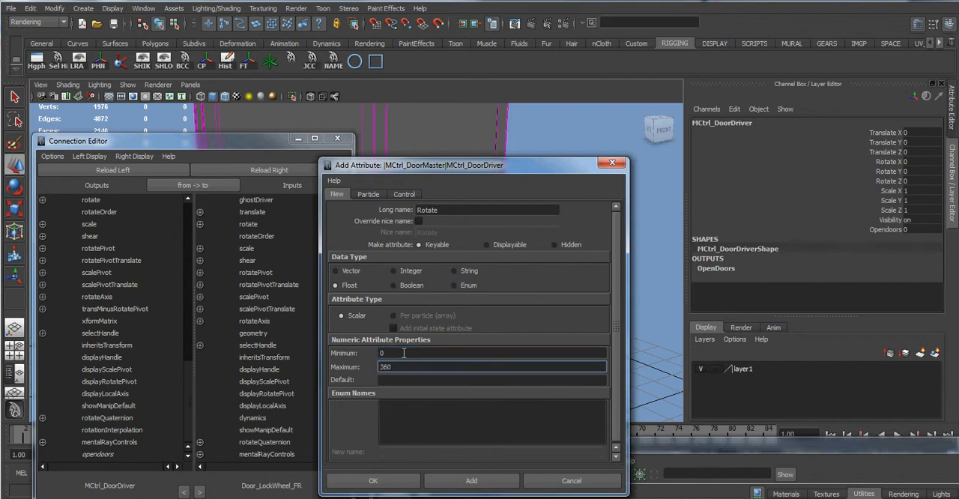
{"action": "left_click", "coordinate": [470, 480]}
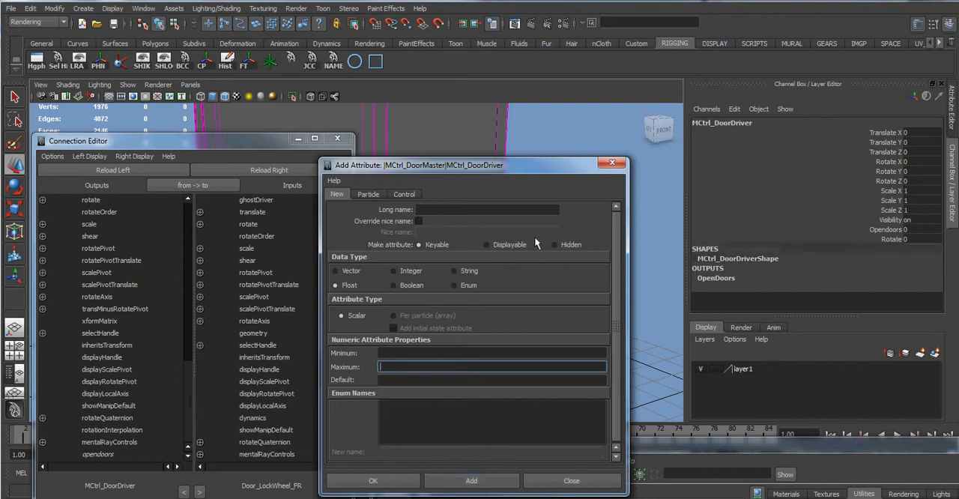
{"action": "left_click", "coordinate": [612, 163]}
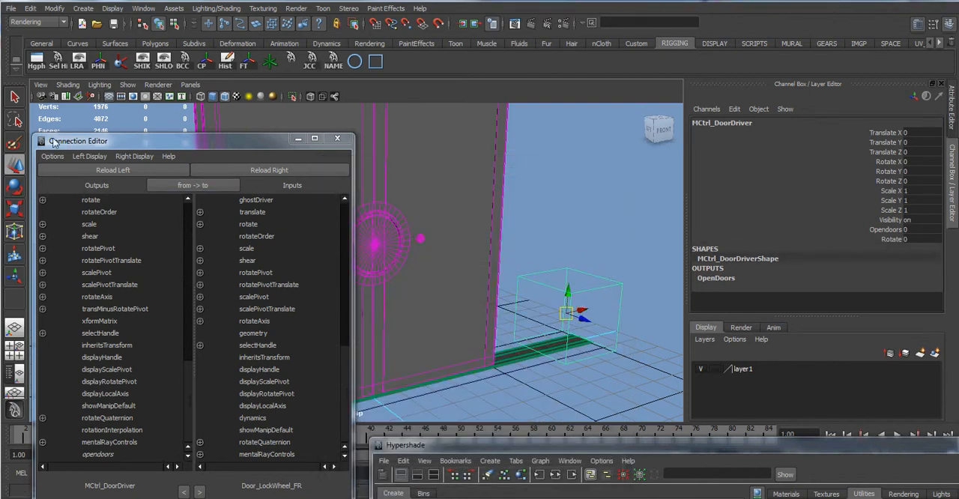
Connect the door driver's Rotate attribute directly to Door_LockWheel_FR's rotateZ, reloading both objects in the Connection Editor.
{"action": "left_click", "coordinate": [79, 169]}
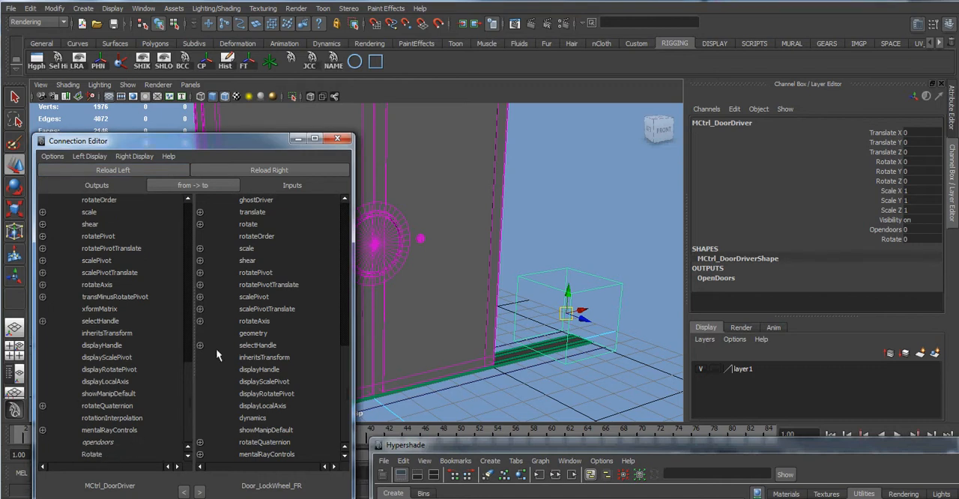
{"action": "left_click", "coordinate": [391, 217]}
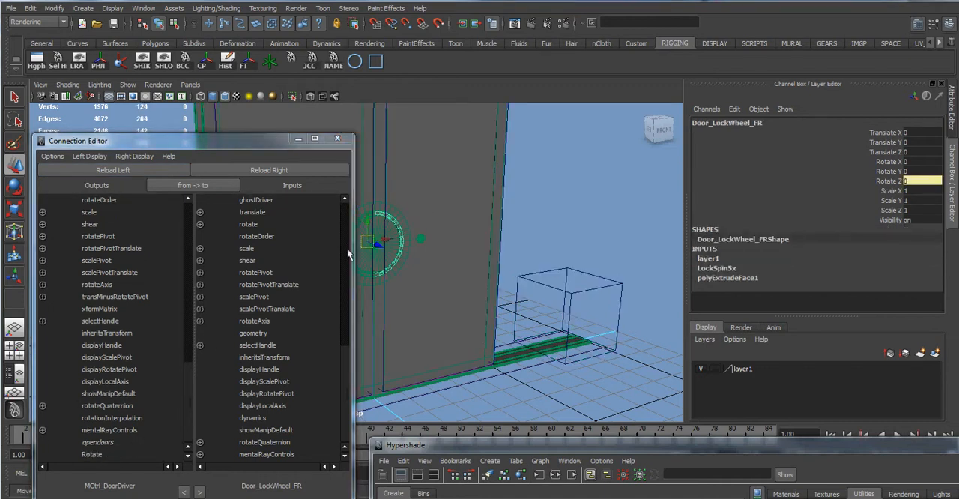
{"action": "left_click", "coordinate": [279, 170]}
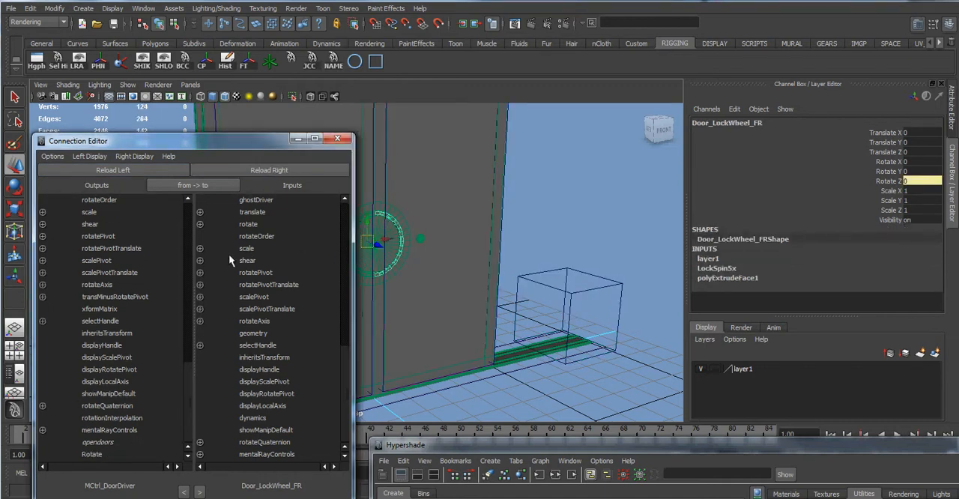
{"action": "left_click", "coordinate": [200, 224]}
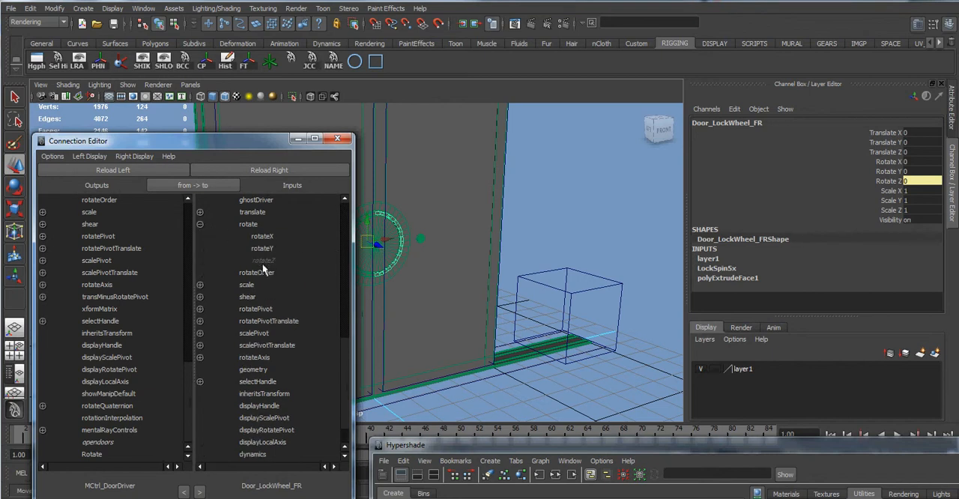
{"action": "left_click", "coordinate": [98, 455]}
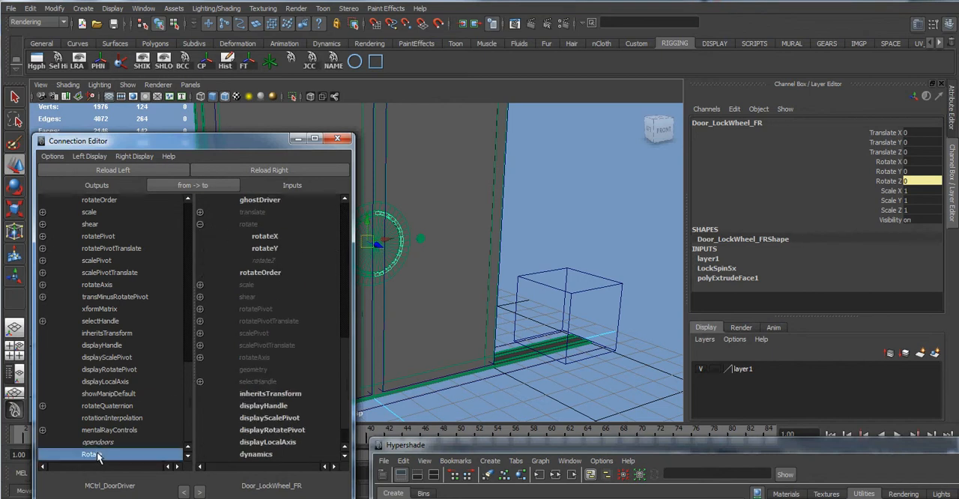
{"action": "left_click", "coordinate": [257, 261]}
Select the door driver and try varying its Rotate attribute with the direct lock wheel connection, returning it to 0.
{"action": "left_click_drag", "start_coordinate": [608, 259], "coordinate": [634, 303]}
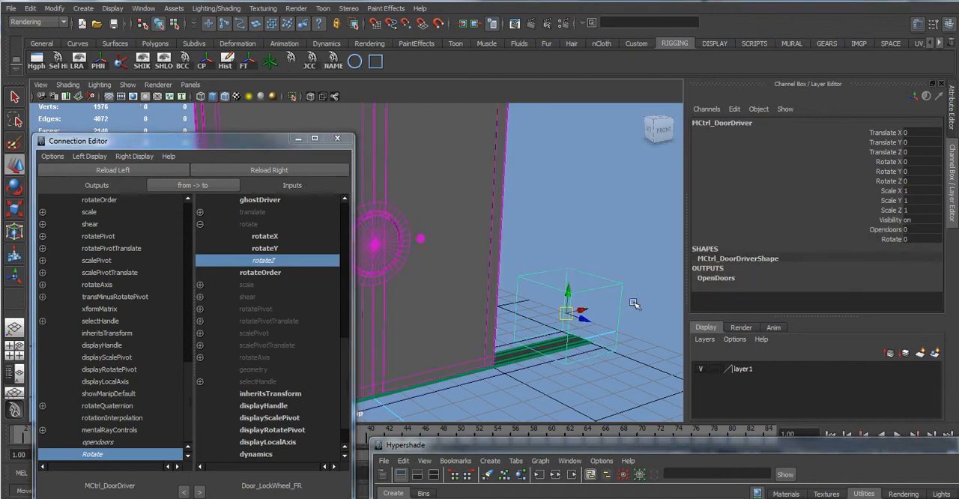
{"action": "left_click", "coordinate": [898, 239]}
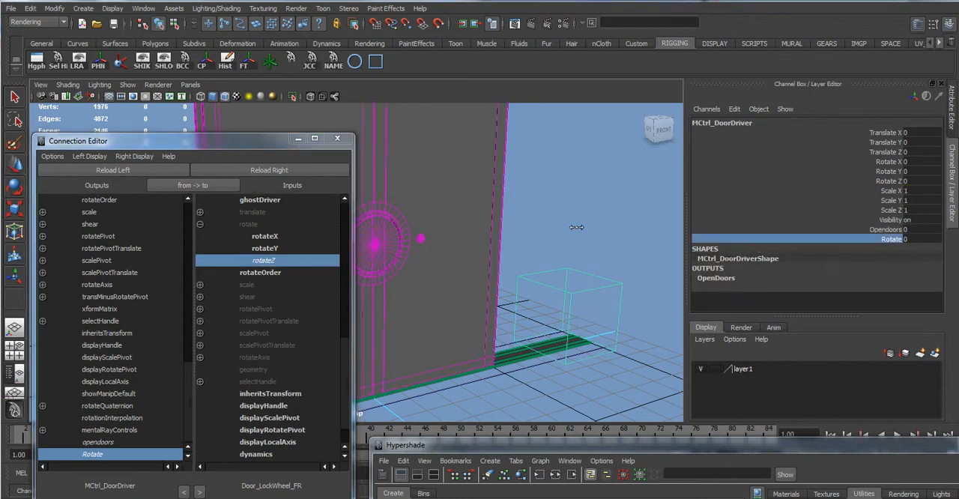
{"action": "mouse_move", "coordinate": [597, 224]}
{"action": "middle_mouse_down"}
{"action": "mouse_move", "coordinate": [522, 225]}
{"action": "mouse_move", "coordinate": [432, 206]}
{"action": "mouse_move", "coordinate": [654, 196]}
{"action": "mouse_move", "coordinate": [467, 223]}
{"action": "mouse_move", "coordinate": [427, 238]}
{"action": "mouse_move", "coordinate": [597, 229]}
{"action": "middle_mouse_up"}
{"action": "middle_click_drag", "start_coordinate": [730, 207], "coordinate": [269, 214]}
{"action": "middle_click_drag", "start_coordinate": [507, 219], "coordinate": [930, 232]}
{"action": "double_click", "coordinate": [915, 240]}
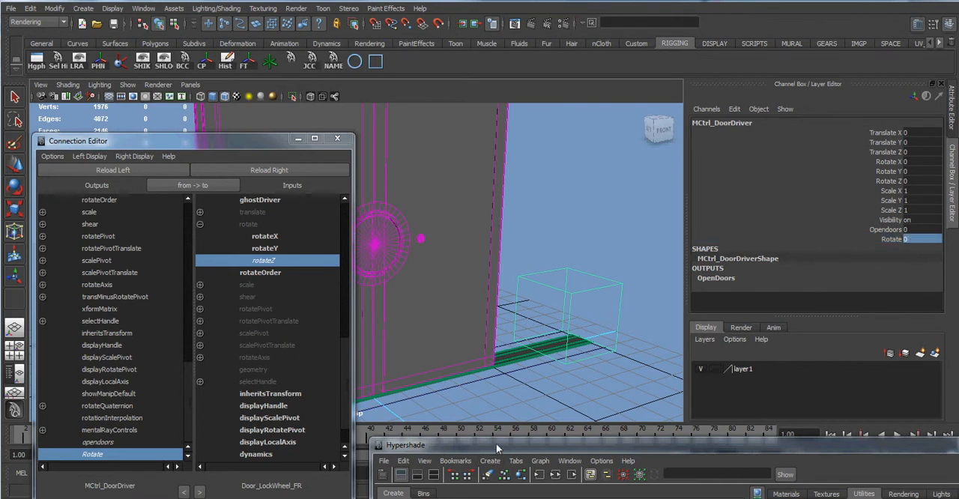
Load the LockSpin5x node as the input object and connect the door driver's Rotate attribute to its input1X.
{"action": "left_click_drag", "start_coordinate": [496, 442], "coordinate": [196, 165]}
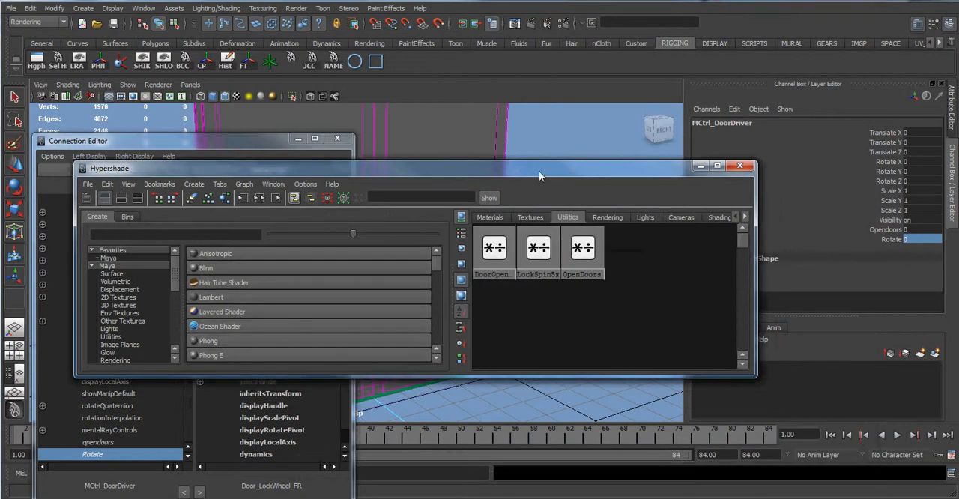
{"action": "left_click_drag", "start_coordinate": [525, 172], "coordinate": [510, 336]}
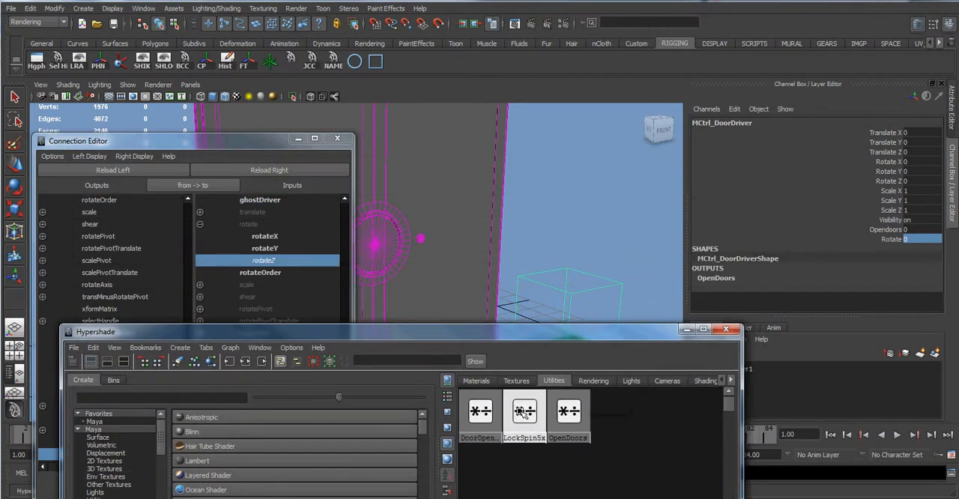
{"action": "left_click", "coordinate": [524, 412]}
{"action": "left_click", "coordinate": [276, 172]}
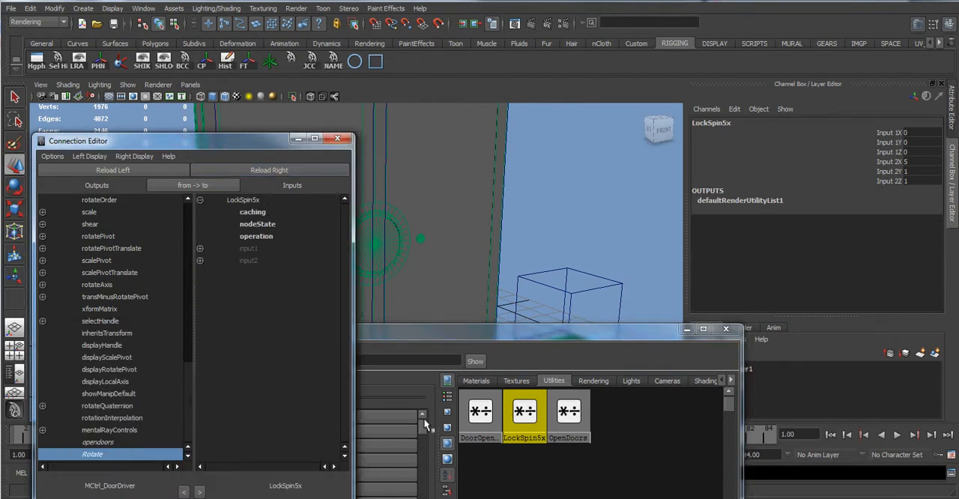
{"action": "left_click", "coordinate": [199, 248]}
{"action": "left_click", "coordinate": [261, 260]}
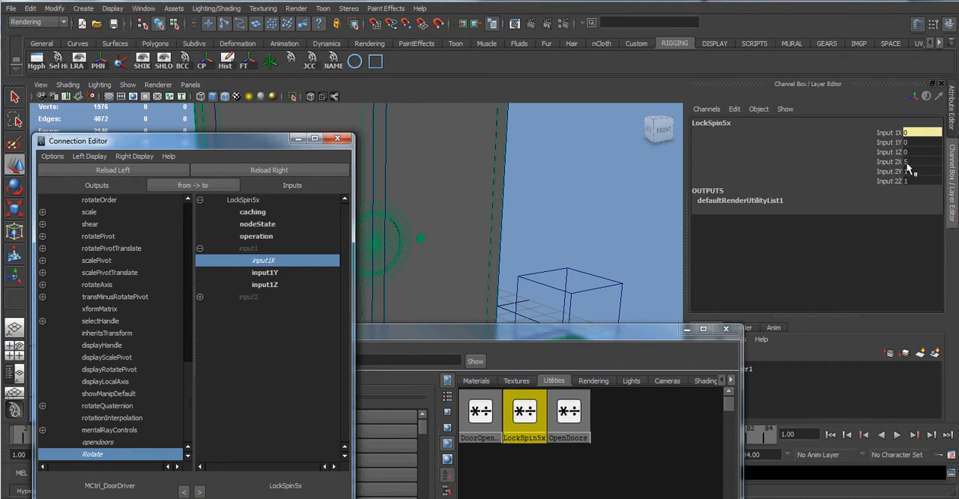
Load LockSpin5x as the output object and Door_LockWheel_FR as the input object, and connect outputX to rotateZ.
{"action": "left_click", "coordinate": [516, 420]}
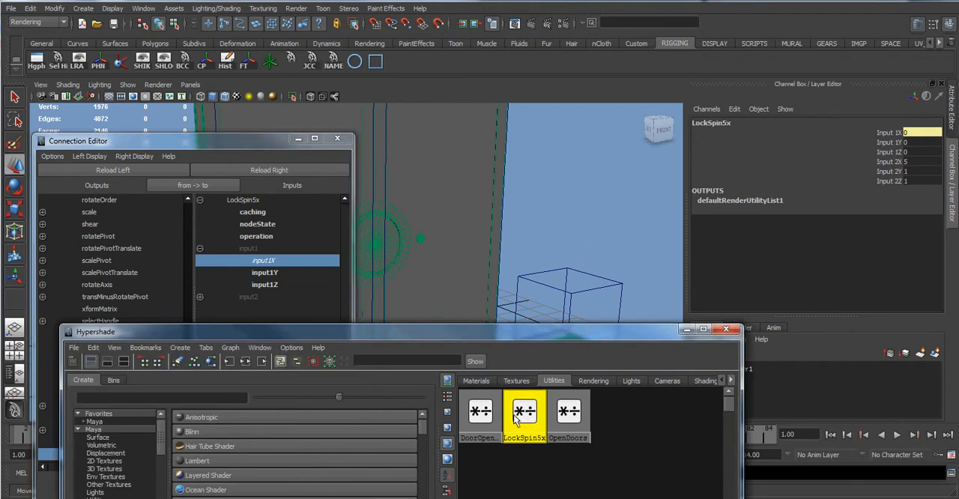
{"action": "left_click", "coordinate": [132, 169]}
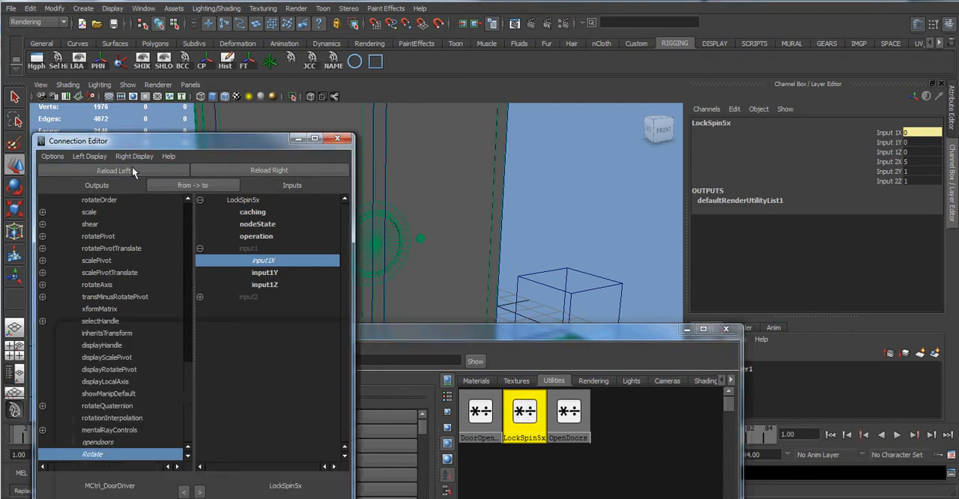
{"action": "left_click", "coordinate": [393, 220]}
{"action": "left_click", "coordinate": [266, 170]}
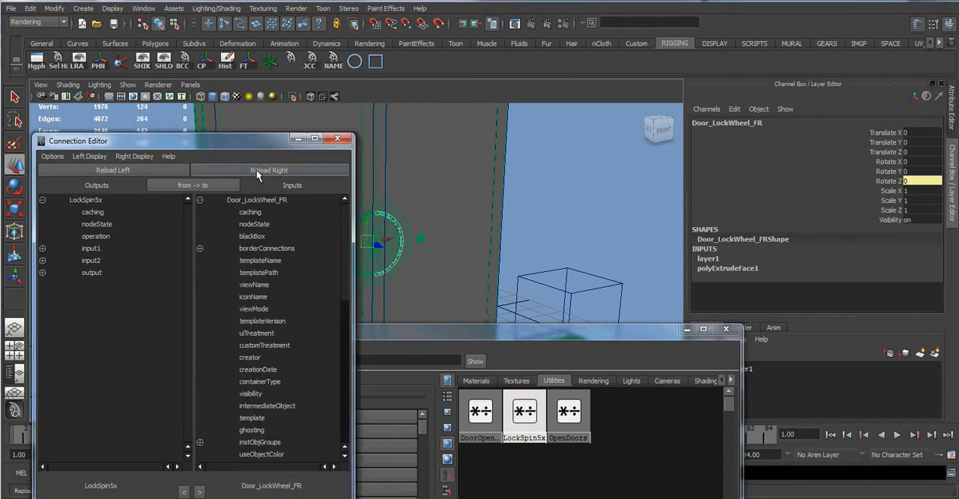
{"action": "scroll", "coordinate": [217, 348], "scroll_direction": "down", "scroll_amount": 5}
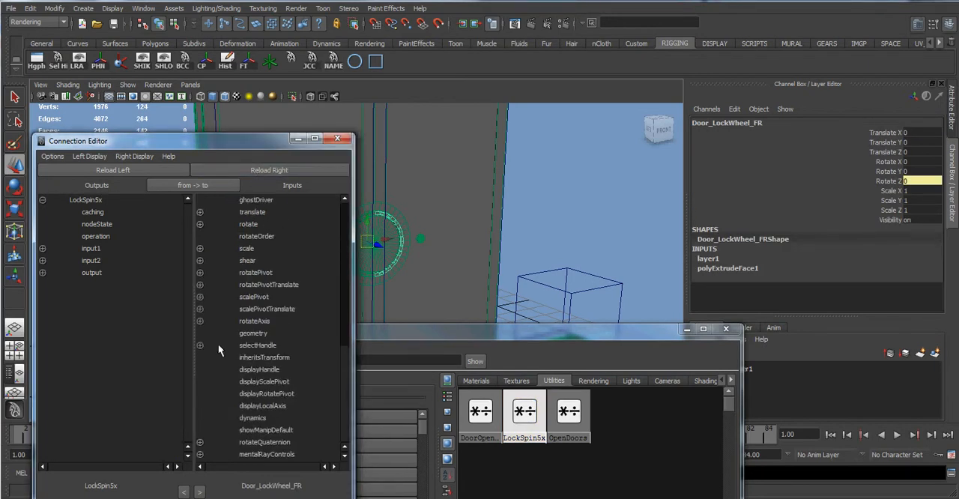
{"action": "left_click", "coordinate": [42, 273]}
{"action": "left_click", "coordinate": [106, 286]}
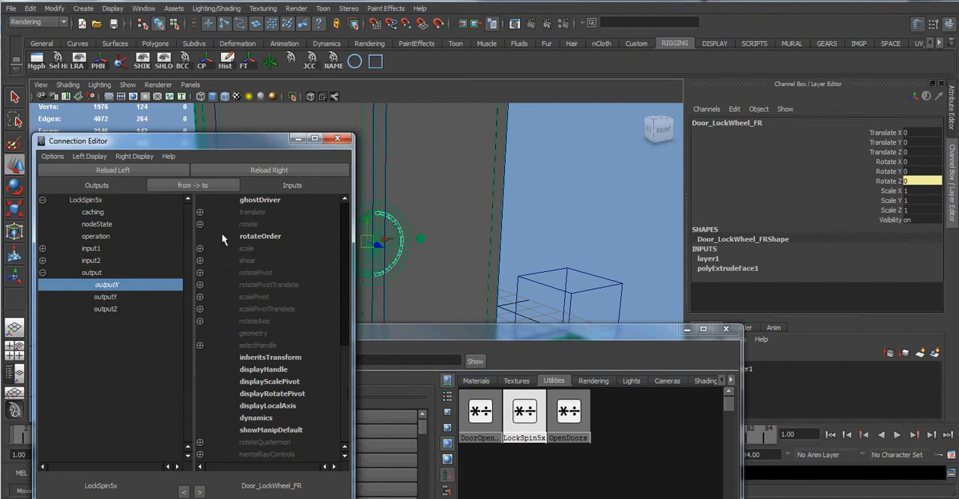
{"action": "left_click", "coordinate": [200, 224]}
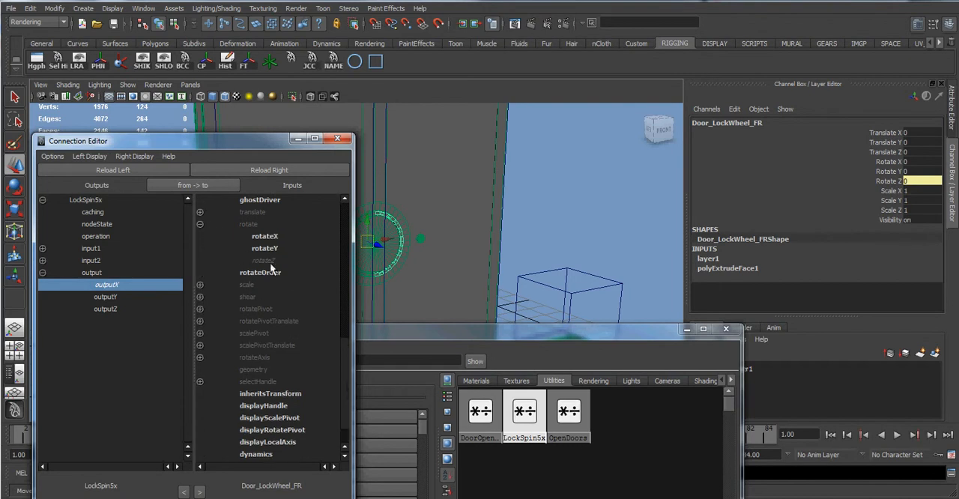
{"action": "left_click", "coordinate": [267, 259]}
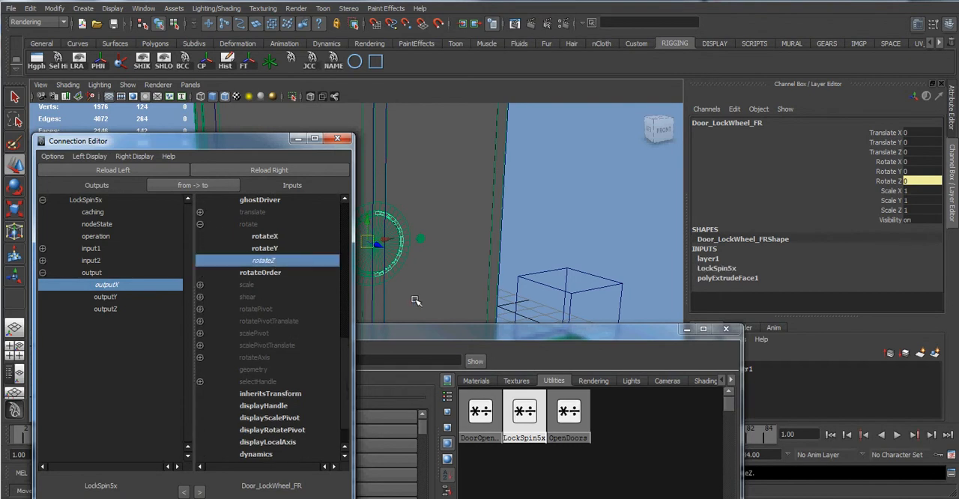
Select the door driver, test its Rotate attribute up to 360, and close the Hypershade and Connection Editor.
{"action": "left_click", "coordinate": [556, 289]}
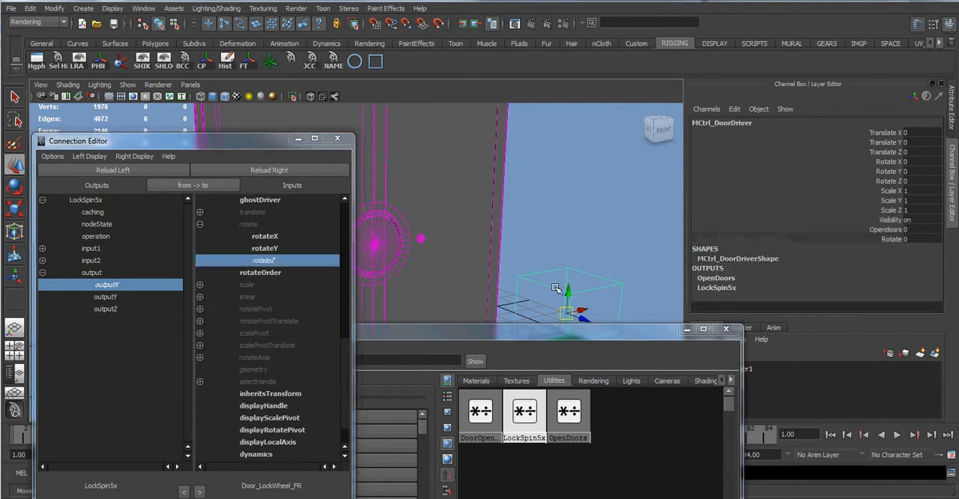
{"action": "left_click", "coordinate": [903, 240]}
{"action": "middle_click_drag", "start_coordinate": [433, 206], "coordinate": [650, 203]}
{"action": "middle_click_drag", "start_coordinate": [500, 206], "coordinate": [445, 209]}
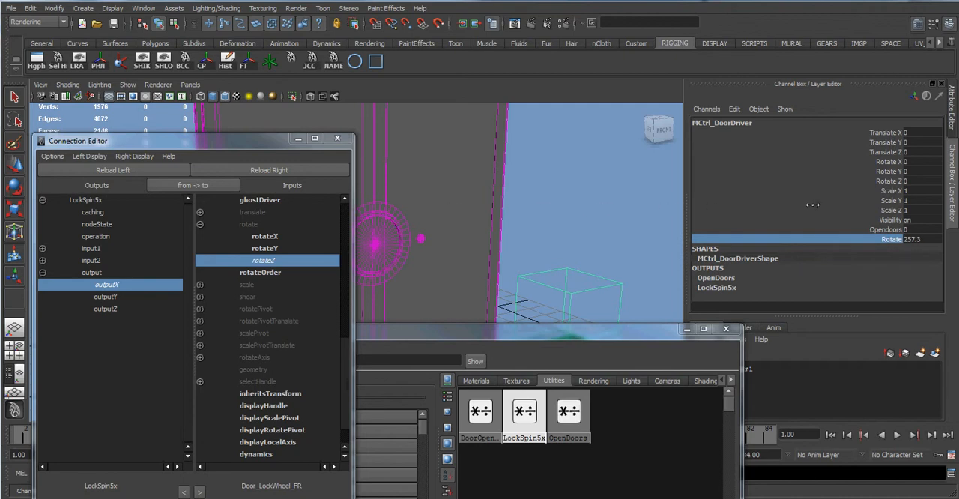
{"action": "middle_click_drag", "start_coordinate": [813, 204], "coordinate": [410, 235]}
{"action": "left_click", "coordinate": [737, 335]}
{"action": "left_click", "coordinate": [336, 140]}
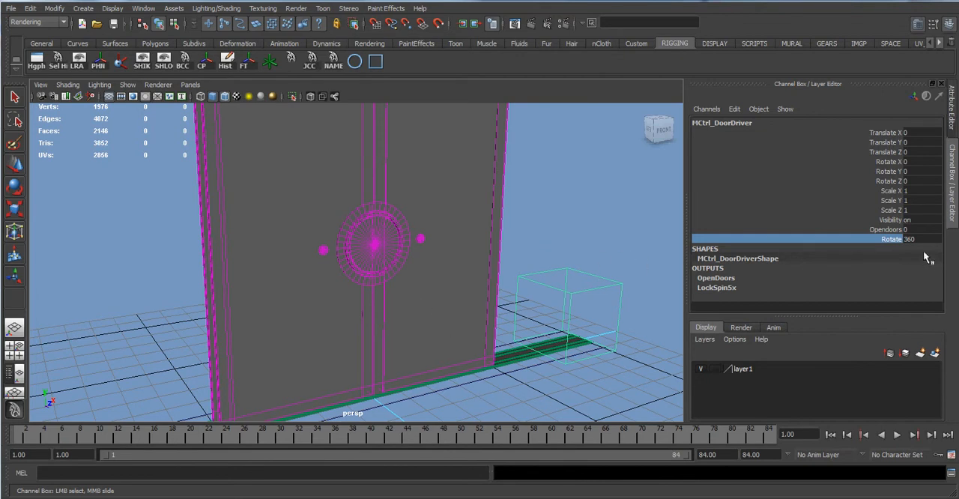
Test the door opening by varying the door driver's Opendoors attribute to 5 and returning it to 0.
{"action": "left_click", "coordinate": [886, 230]}
{"action": "middle_click_drag", "start_coordinate": [558, 229], "coordinate": [671, 241]}
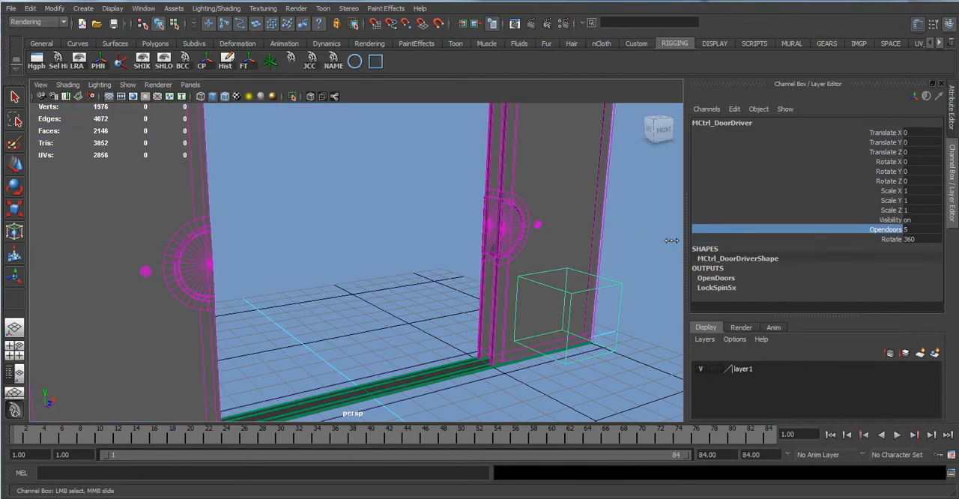
{"action": "middle_click_drag", "start_coordinate": [568, 242], "coordinate": [499, 285]}
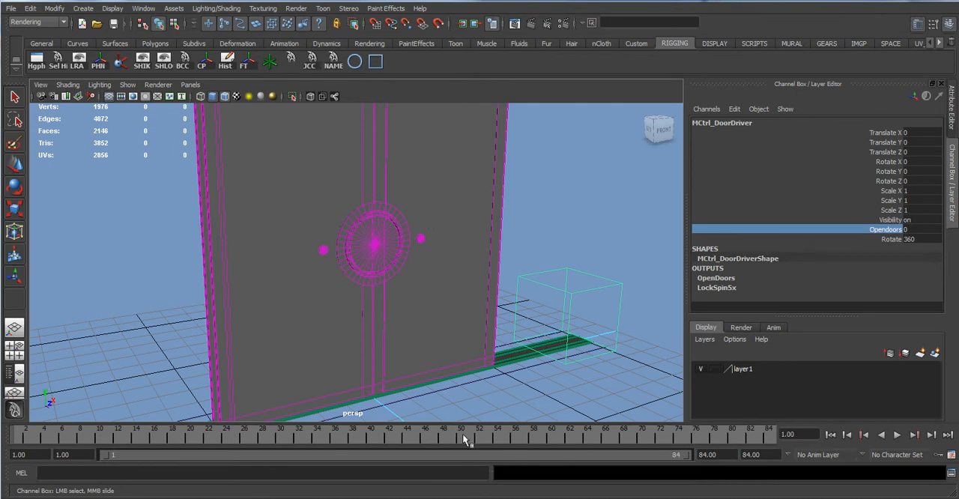
{"action": "left_click", "coordinate": [379, 498]}
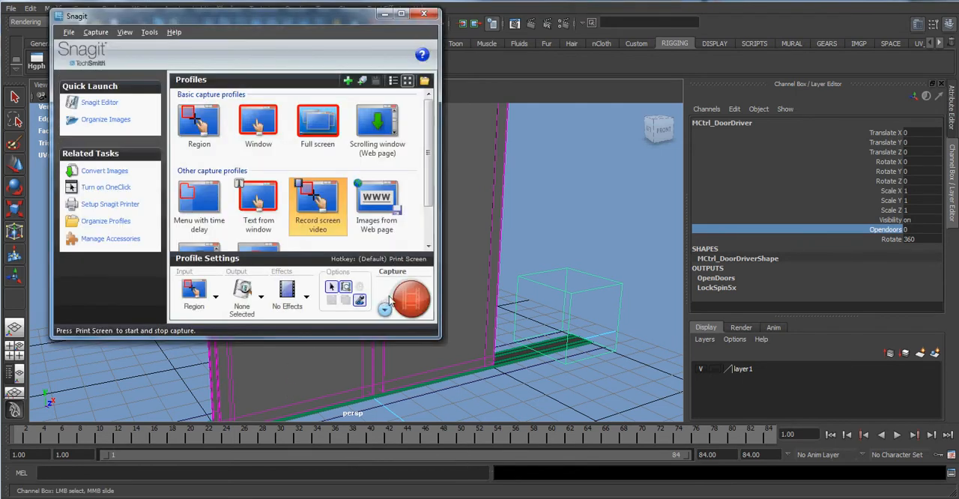